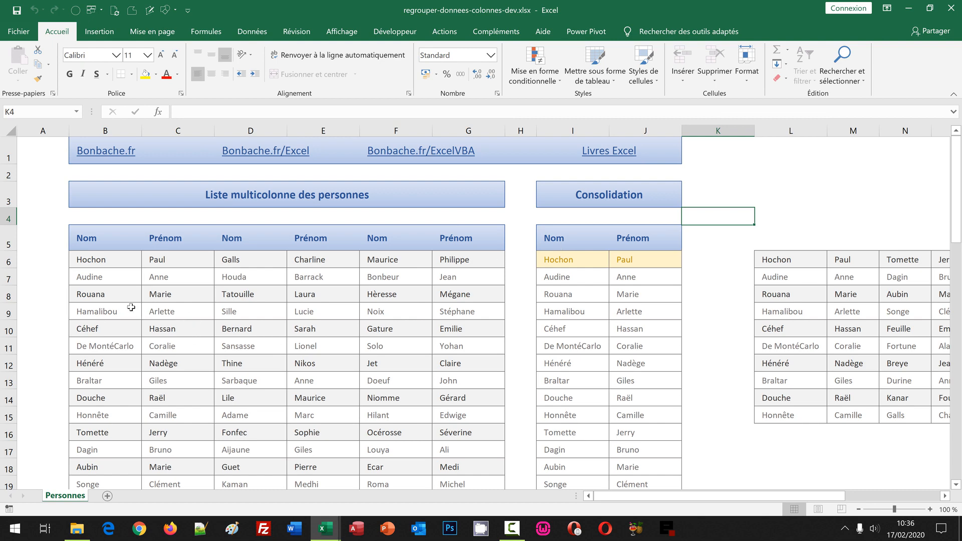
- Examine the paired name columns of the multi-column list and inspect the formula in cell I9 of the Consolidation table
{"action": "left_click", "coordinate": [112, 259]}
{"action": "left_click", "coordinate": [175, 262]}
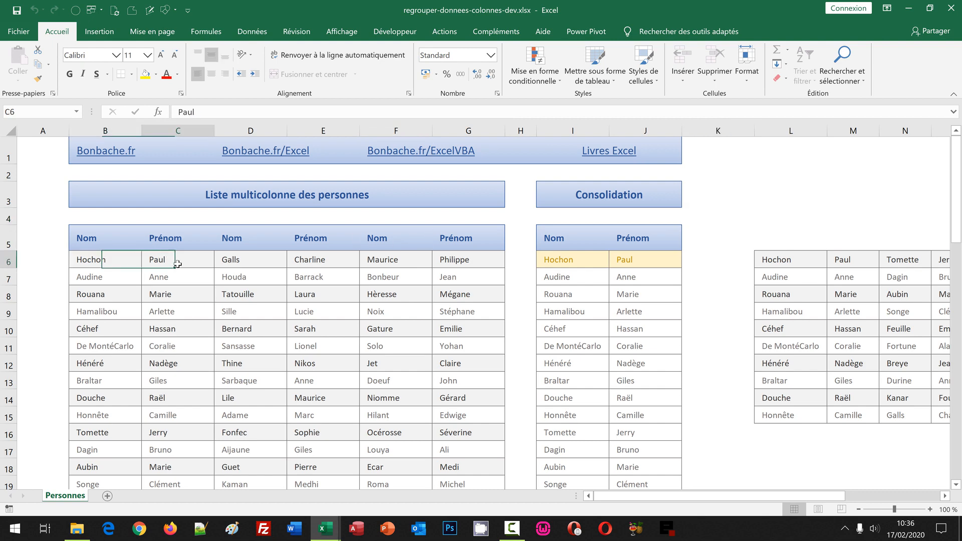
{"action": "left_click", "coordinate": [251, 261]}
{"action": "left_click", "coordinate": [321, 260]}
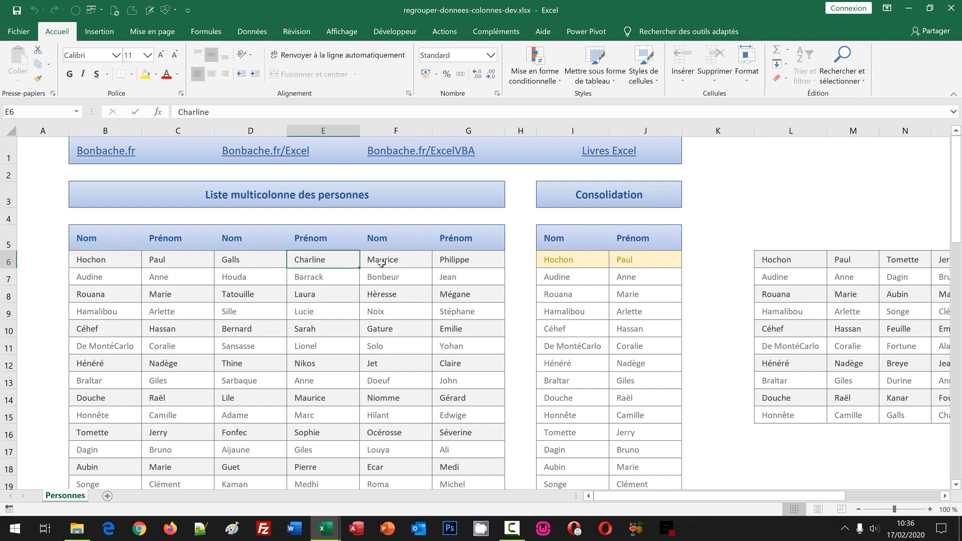
{"action": "left_click", "coordinate": [384, 263]}
{"action": "left_click", "coordinate": [458, 262]}
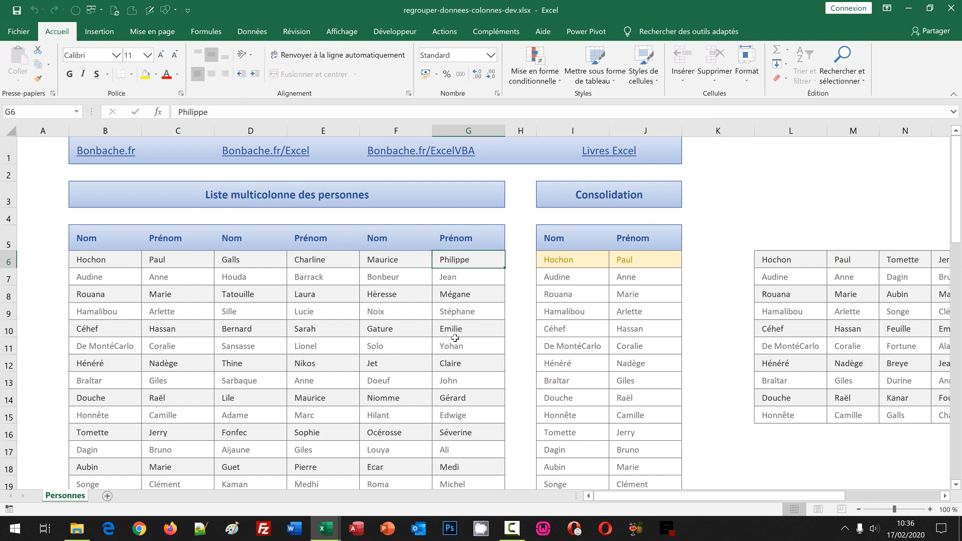
{"action": "scroll", "coordinate": [455, 330], "scroll_direction": "down", "scroll_amount": 1}
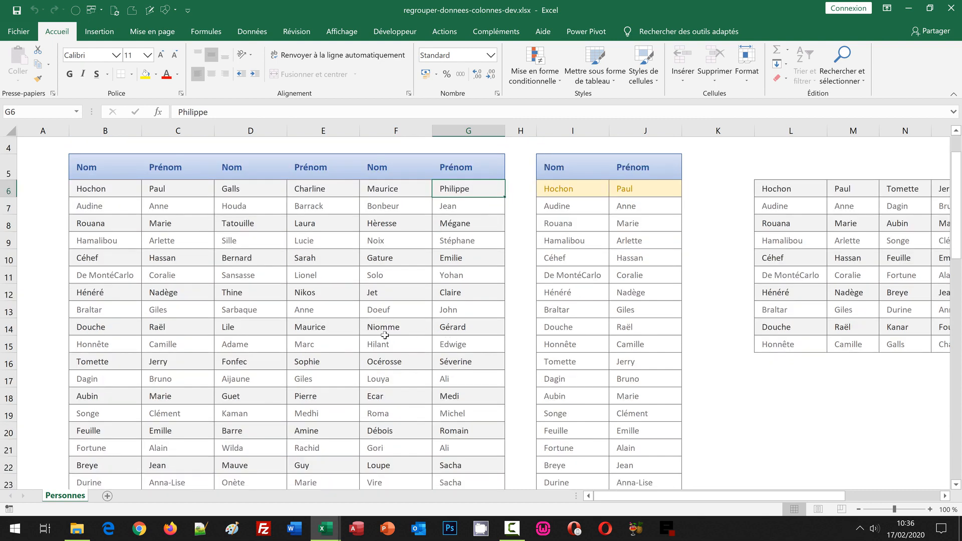
{"action": "scroll", "coordinate": [384, 335], "scroll_direction": "up", "scroll_amount": 1}
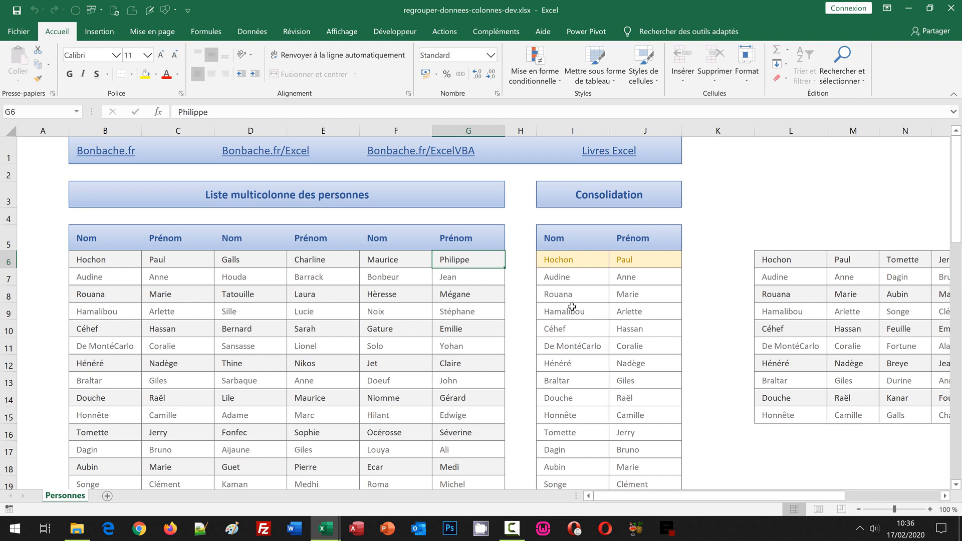
{"action": "left_click", "coordinate": [572, 307]}
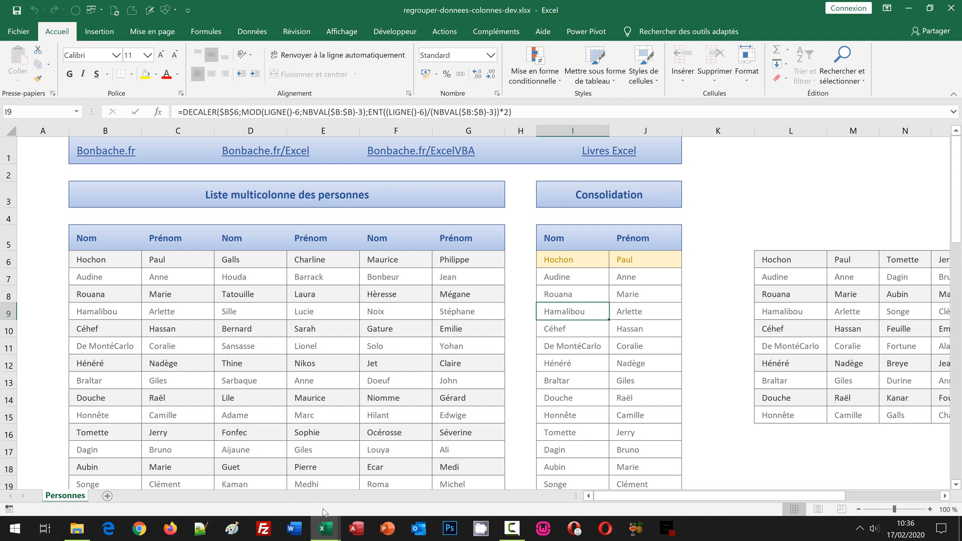
- Switch to the regrouper-donnees-colonnes.xlsx workbook
{"action": "mouse_move", "coordinate": [340, 531]}
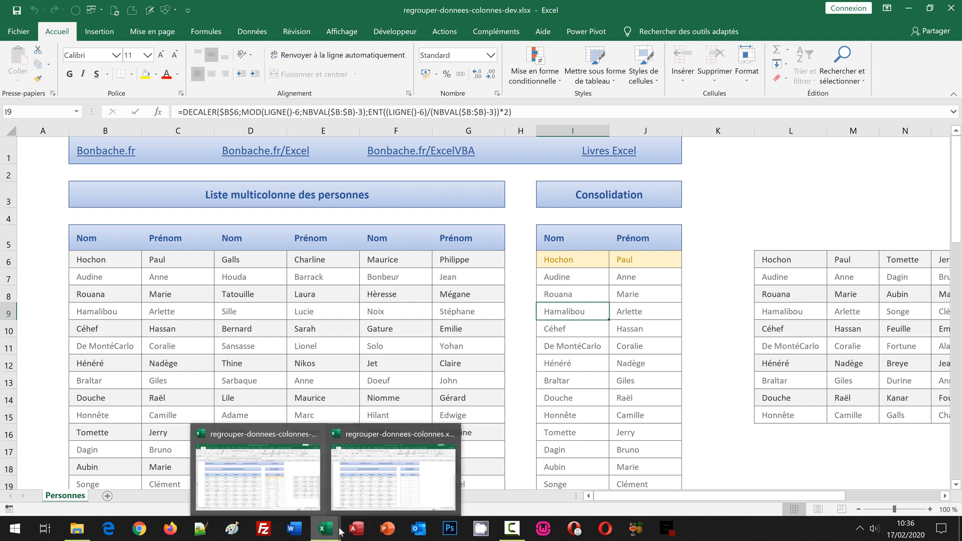
{"action": "left_click", "coordinate": [396, 471]}
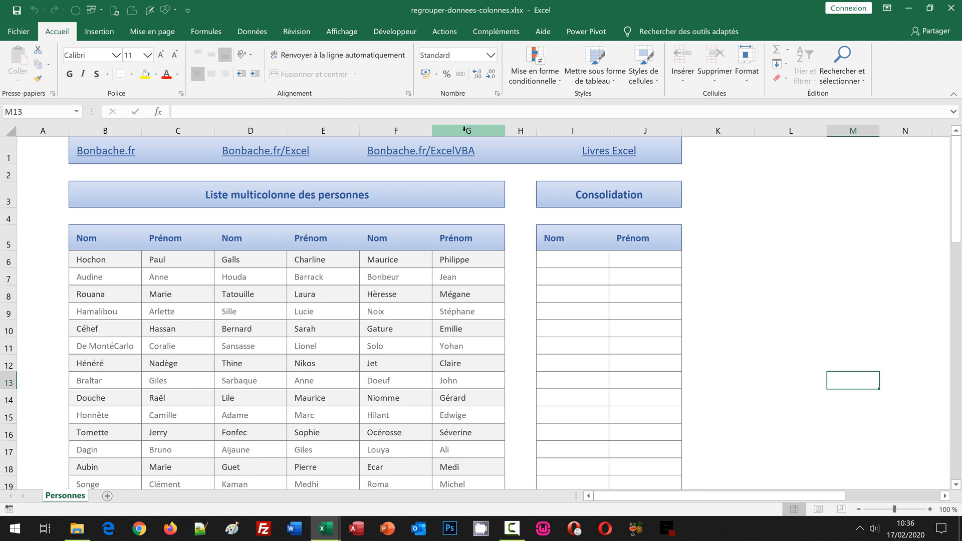
- Examine the extent of the multi-column list of people and the layout of the empty Consolidation table
{"action": "left_click", "coordinate": [113, 274]}
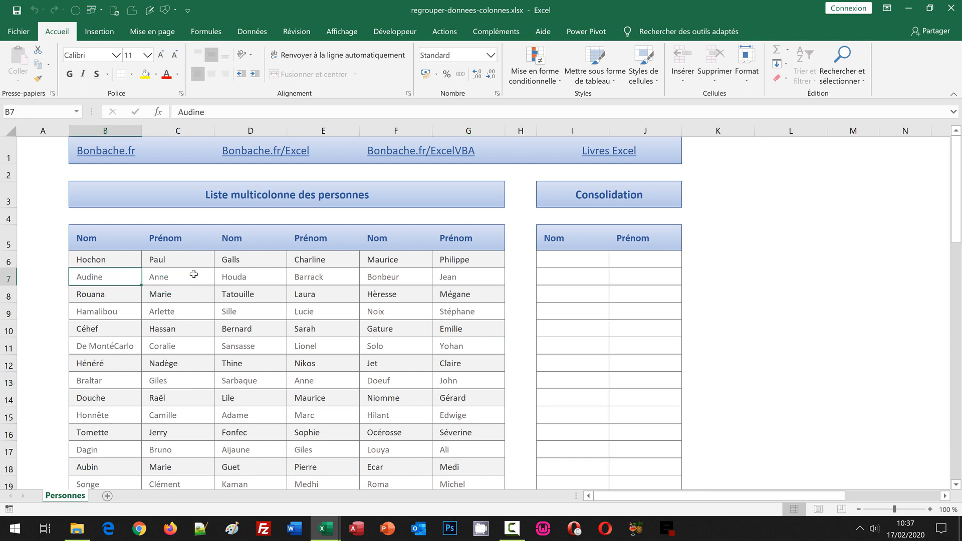
{"action": "left_click", "coordinate": [237, 271]}
{"action": "left_click", "coordinate": [393, 282]}
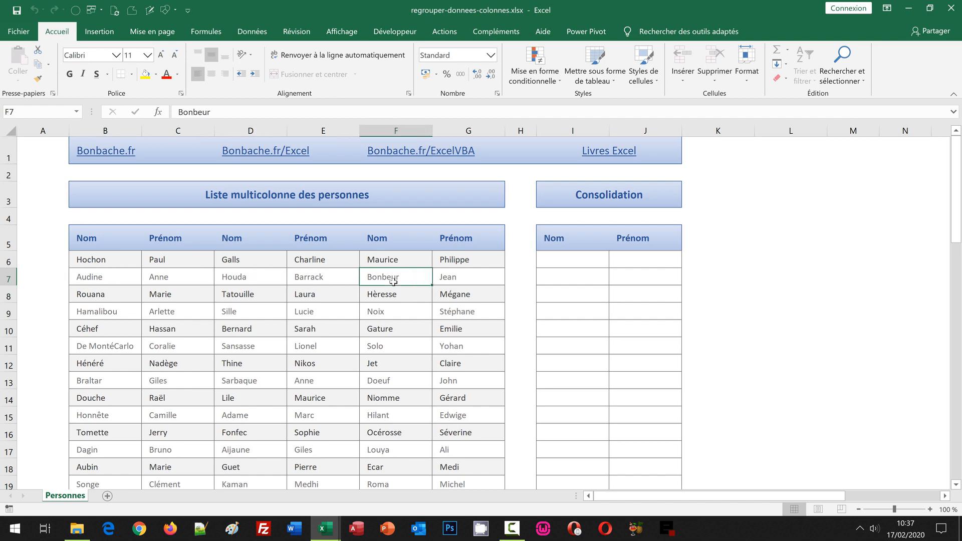
{"action": "scroll", "coordinate": [397, 357], "scroll_direction": "down", "scroll_amount": 3}
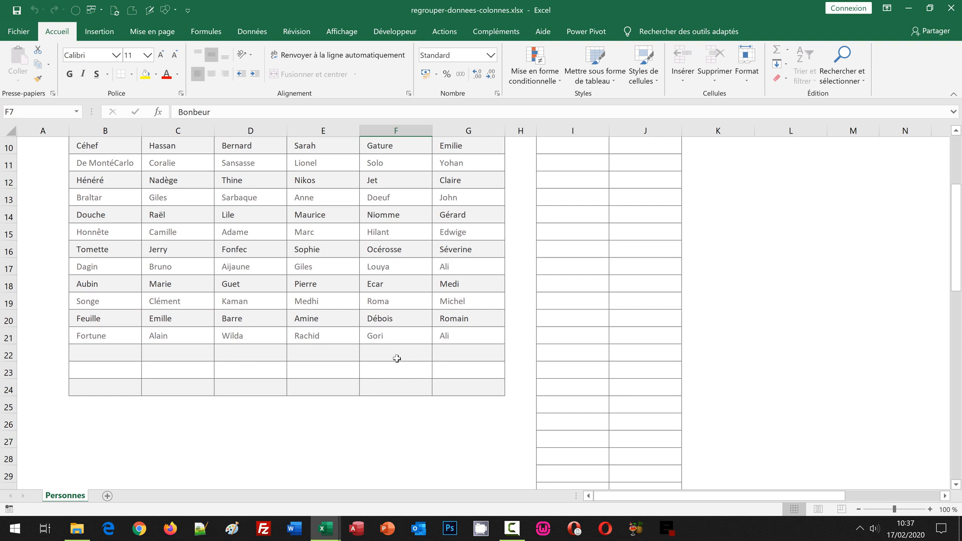
{"action": "scroll", "coordinate": [397, 359], "scroll_direction": "up", "scroll_amount": 3}
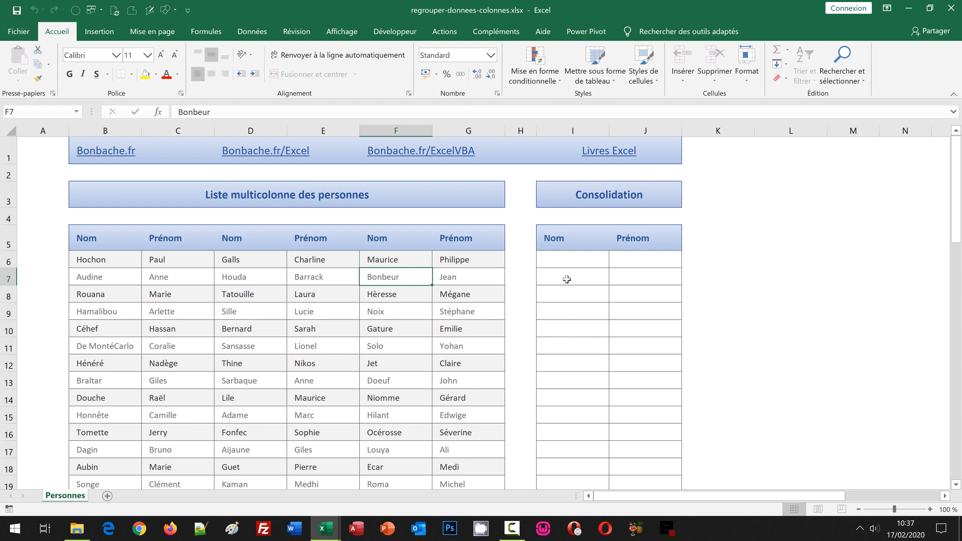
{"action": "left_click", "coordinate": [573, 257]}
{"action": "left_click_drag", "start_coordinate": [573, 255], "coordinate": [630, 394]}
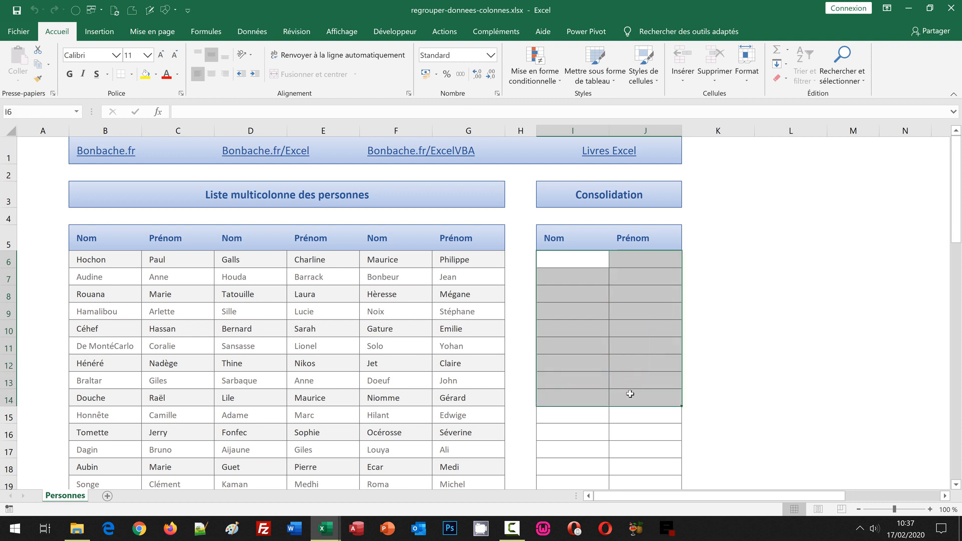
{"action": "left_click", "coordinate": [723, 315]}
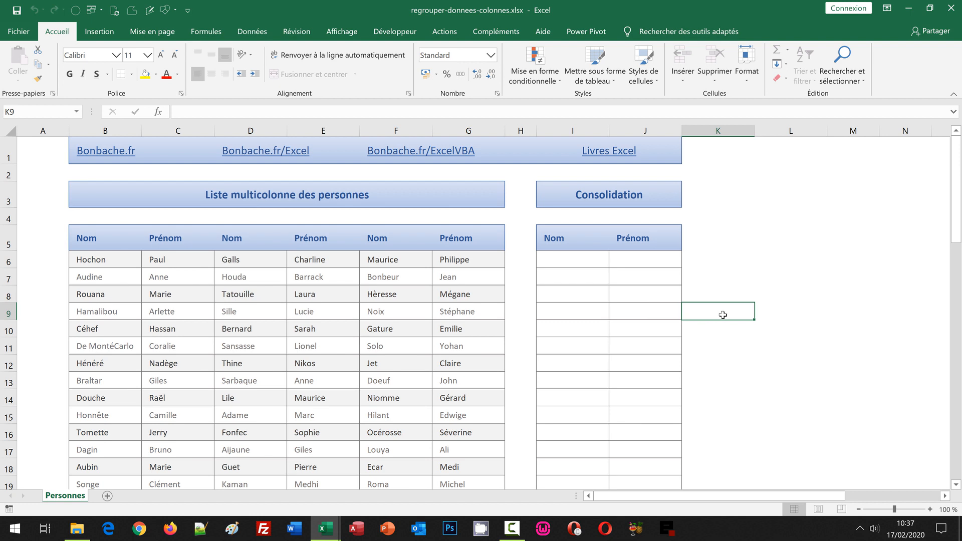
{"action": "left_click", "coordinate": [244, 264]}
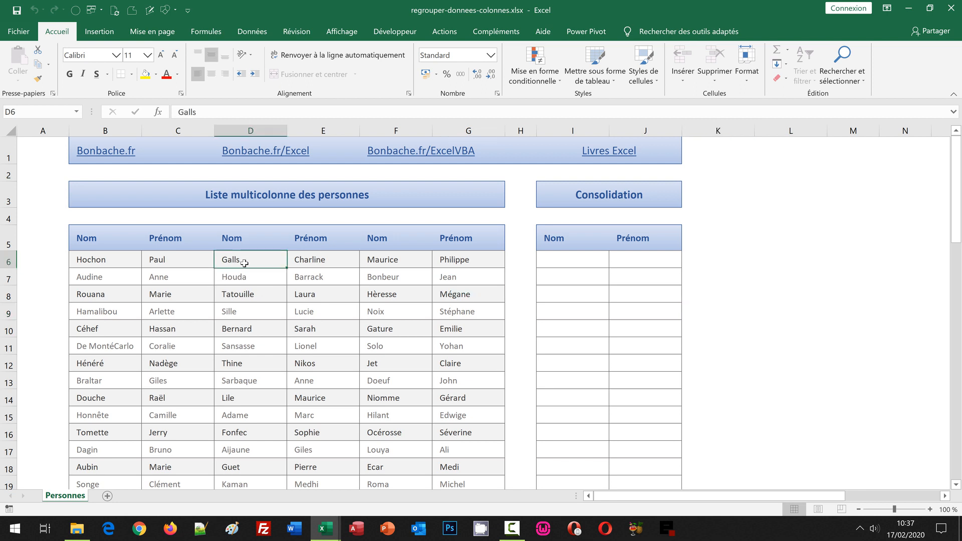
{"action": "left_click", "coordinate": [394, 265]}
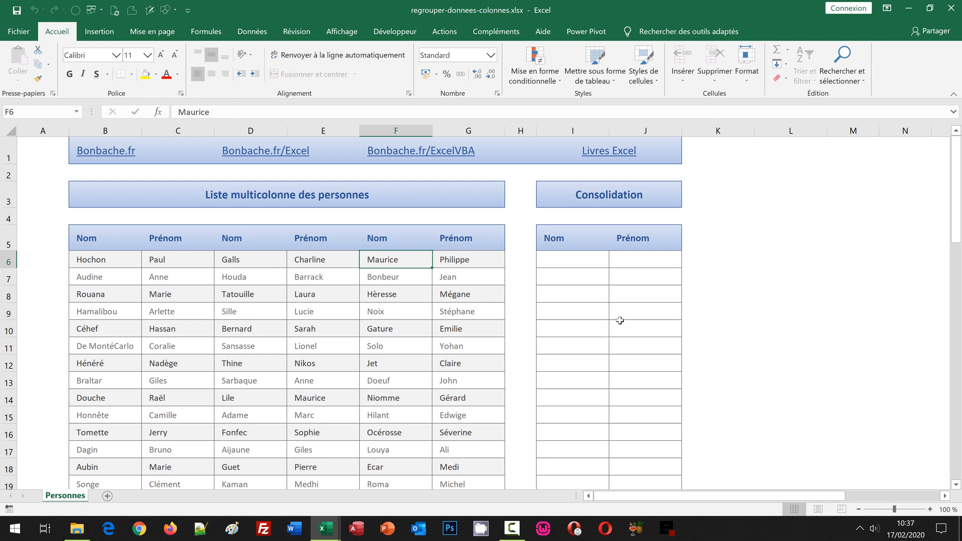
{"action": "left_click_drag", "start_coordinate": [584, 263], "coordinate": [589, 416]}
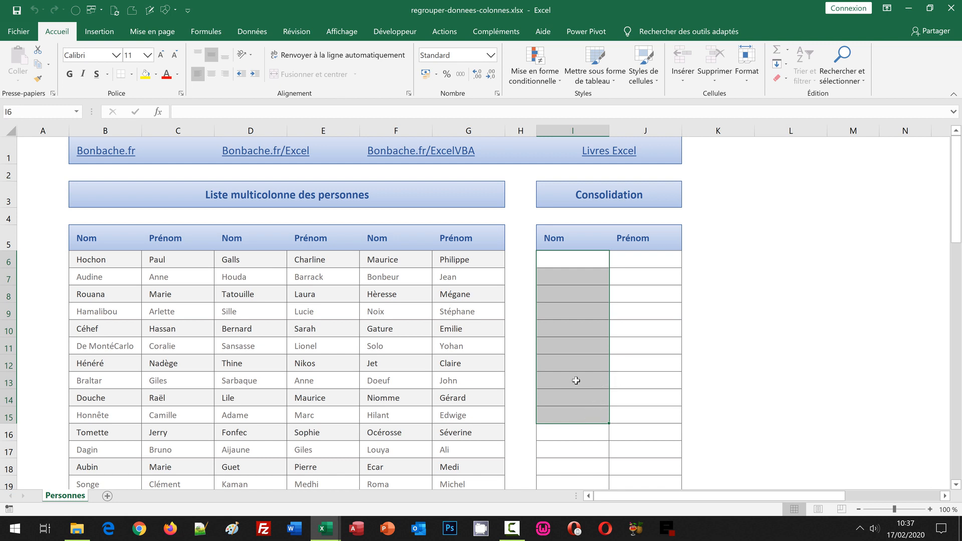
- Begin a DECALER formula in cell I6 of the Consolidation table with the absolute reference $B$6 as its starting point
{"action": "left_click", "coordinate": [559, 257]}
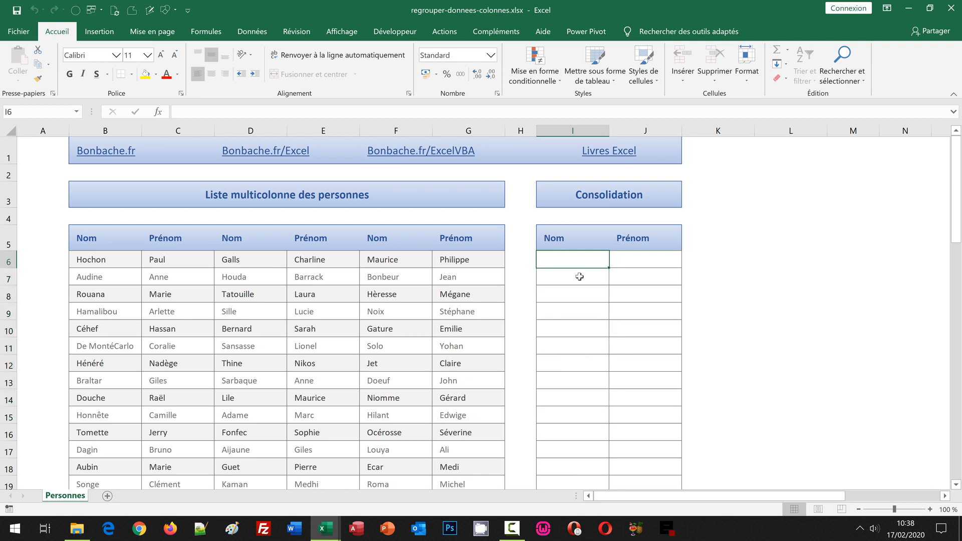
{"action": "type", "text": "="}
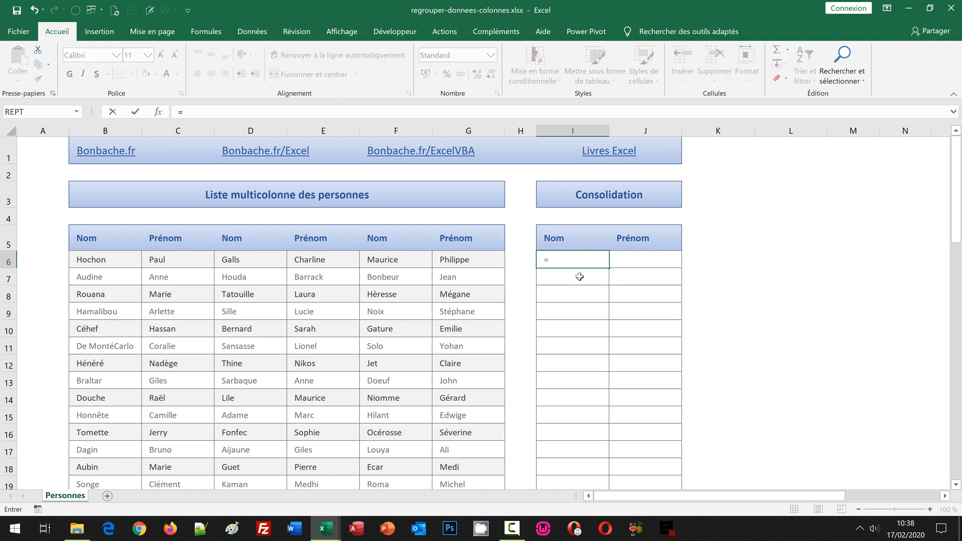
{"action": "type", "text": "De"}
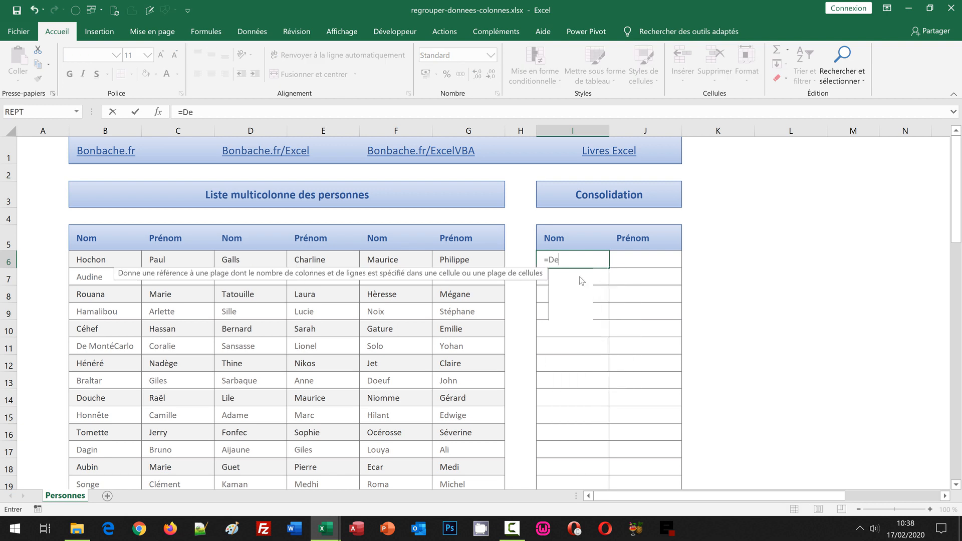
{"action": "type", "text": "caler("}
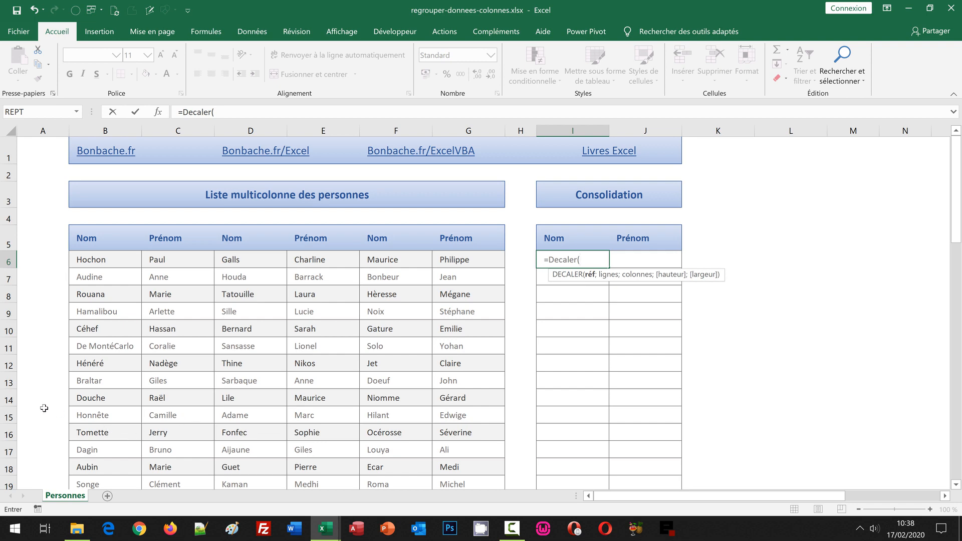
{"action": "left_click", "coordinate": [102, 261]}
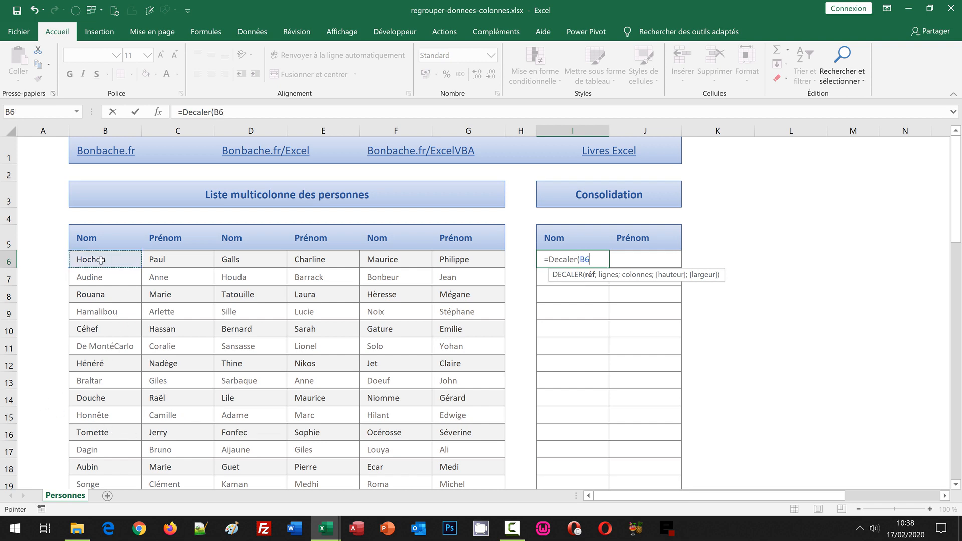
{"action": "key", "text": "F4"}
{"action": "type", "text": ";"}
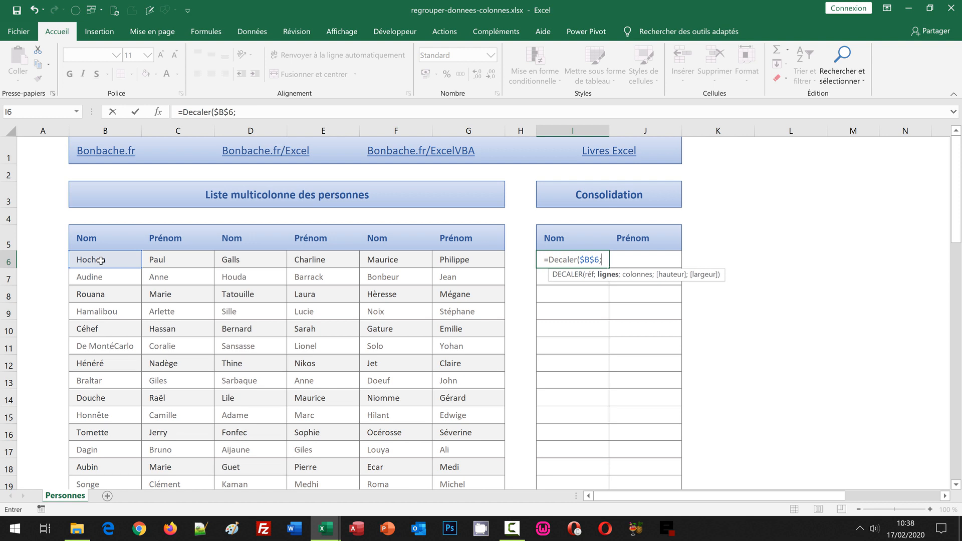
- Begin the row offset argument of the formula with a Mod function whose number is Ligne()-6
{"action": "type", "text": "Mod("}
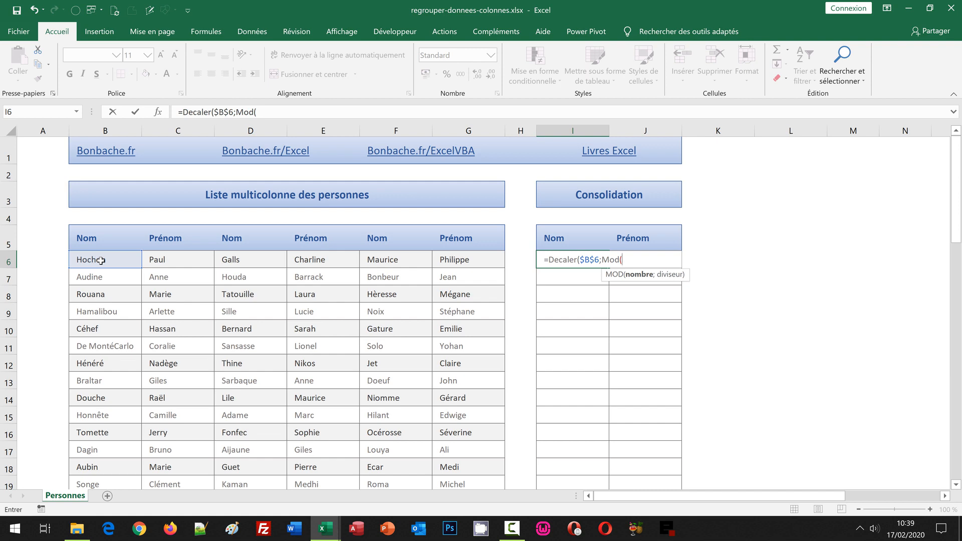
{"action": "type", "text": "Ligne("}
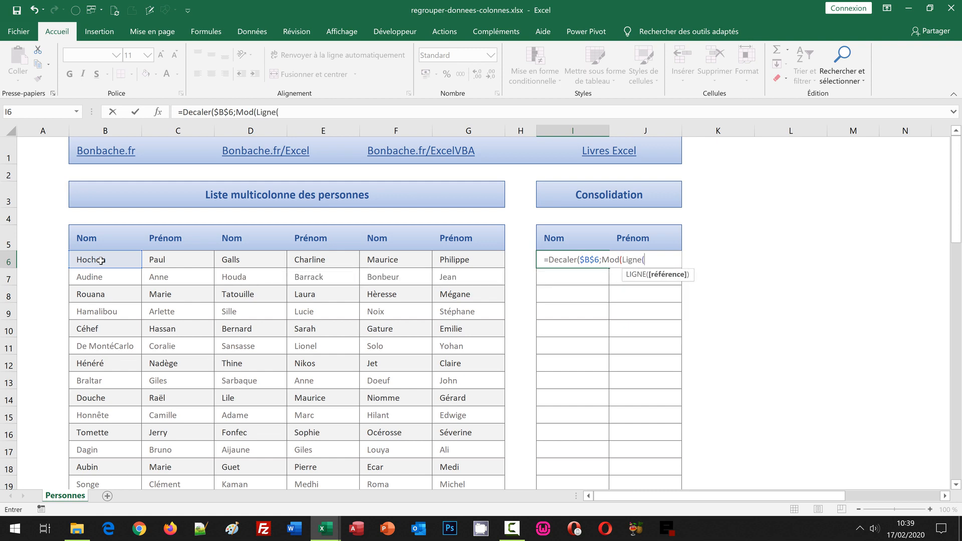
{"action": "type", "text": ")"}
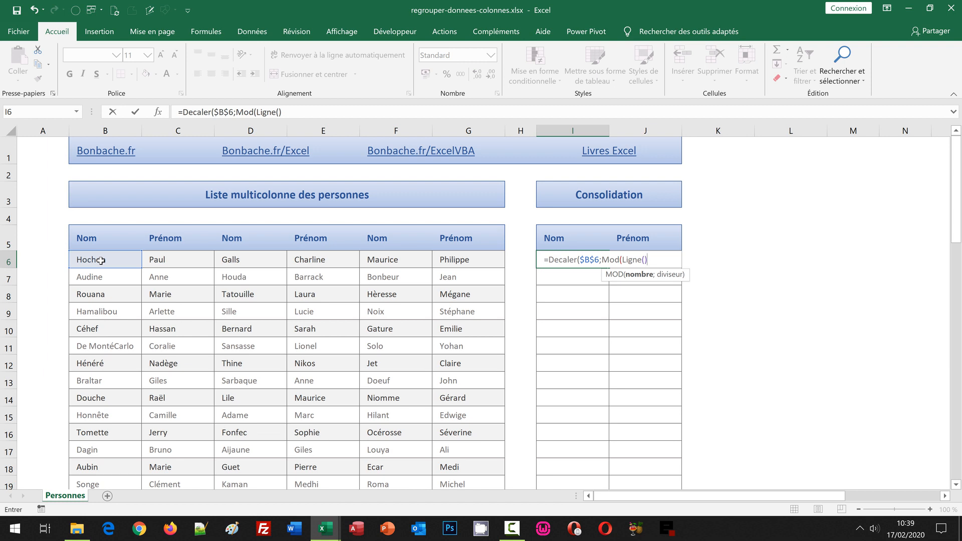
{"action": "type", "text": "-6"}
{"action": "type", "text": ";"}
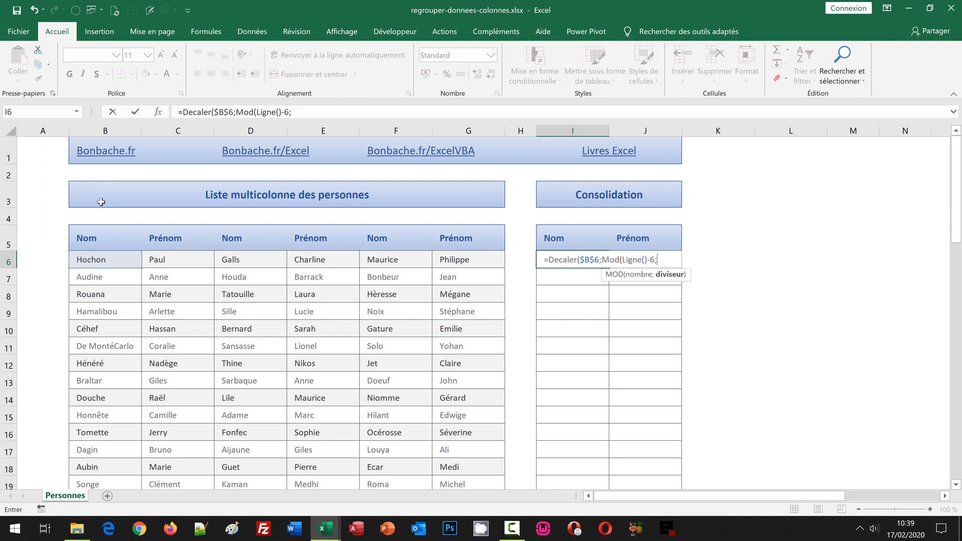
- Complete the Mod function with the divisor NbVal($B:$B)-3 and continue to the columns argument of the DECALER formula
{"action": "type", "text": "Nb"}
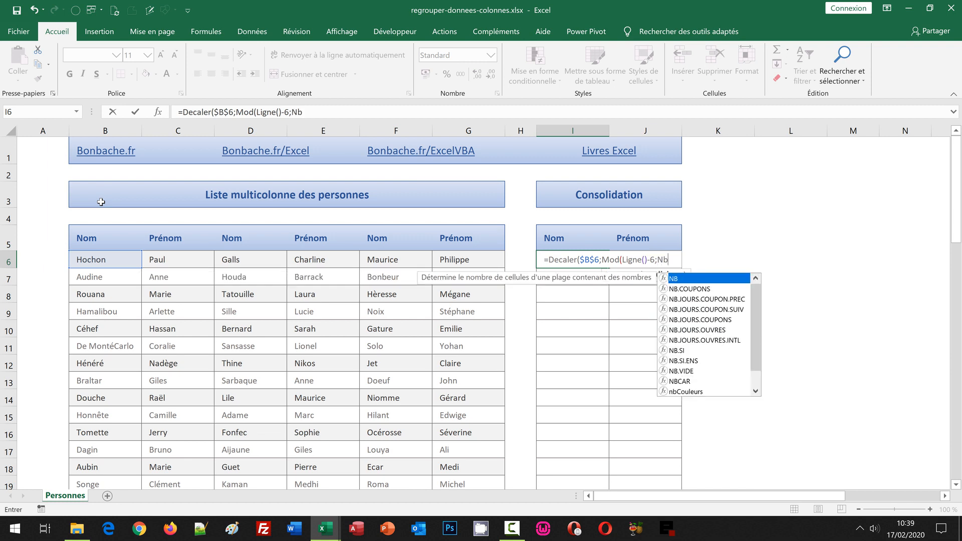
{"action": "type", "text": "Val"}
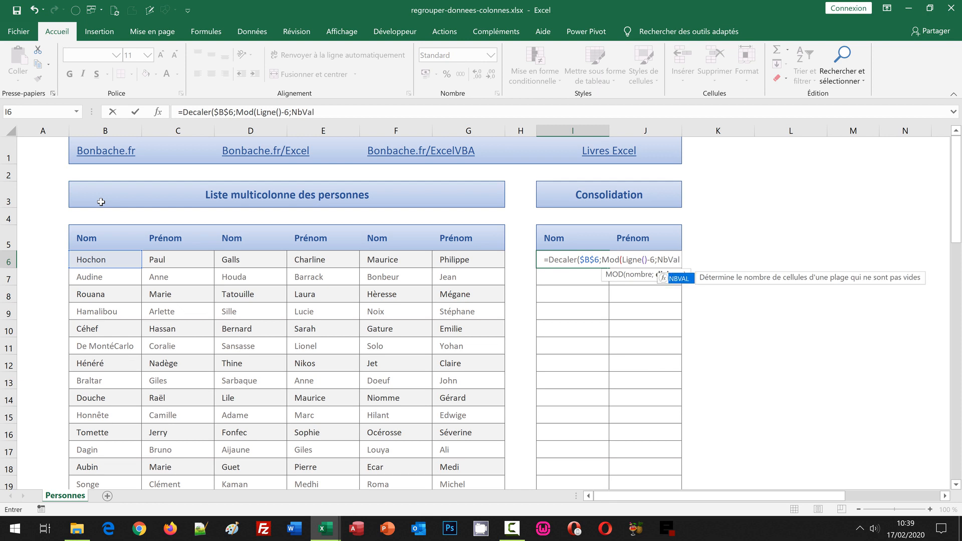
{"action": "type", "text": "("}
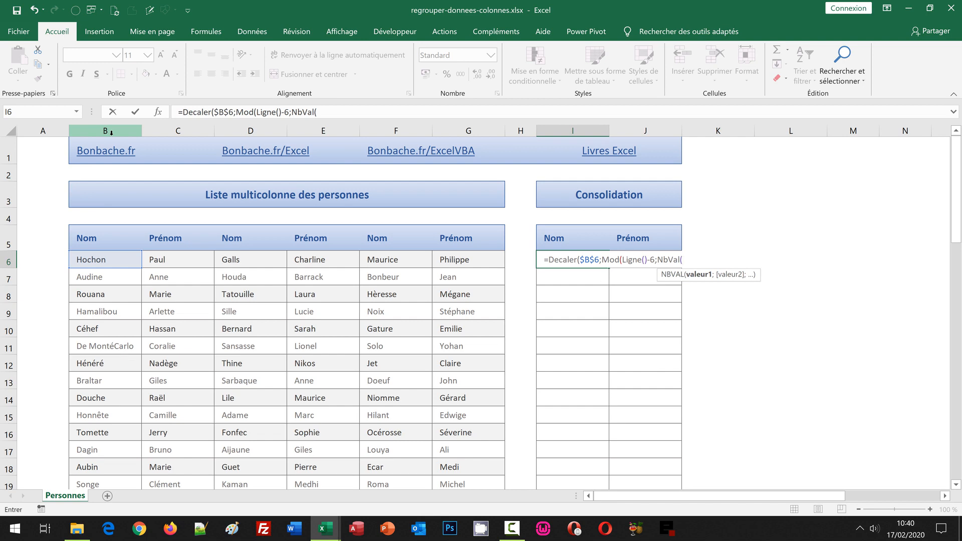
{"action": "type", "text": "B:B"}
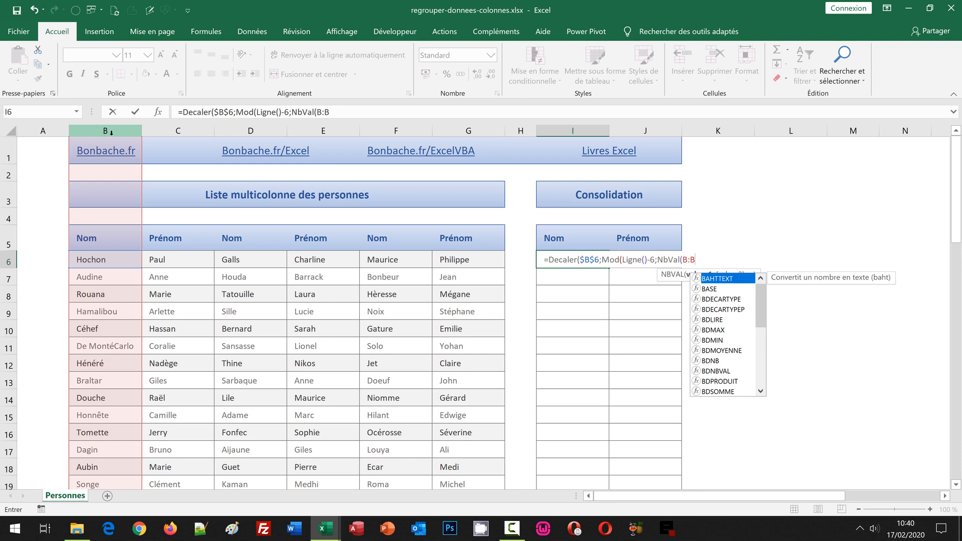
{"action": "key", "text": "F4"}
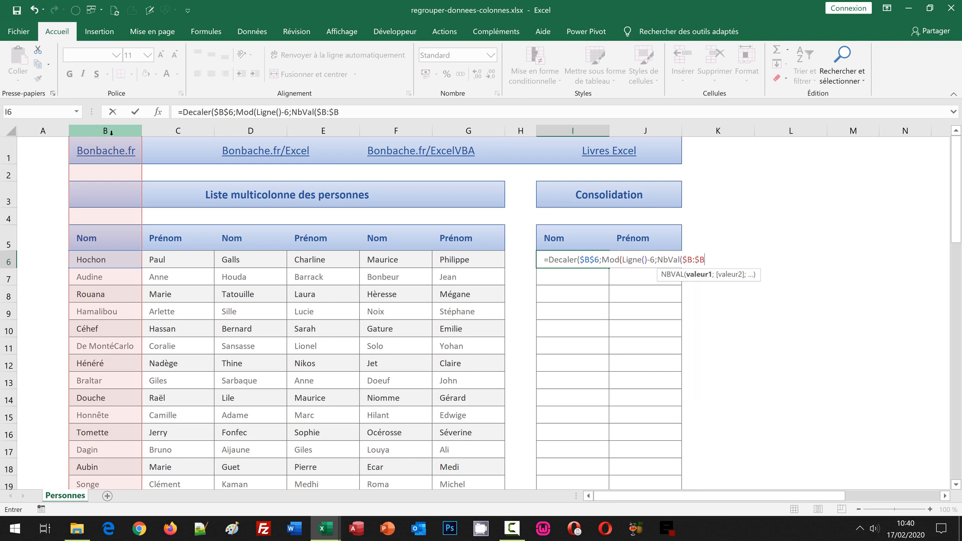
{"action": "type", "text": ")"}
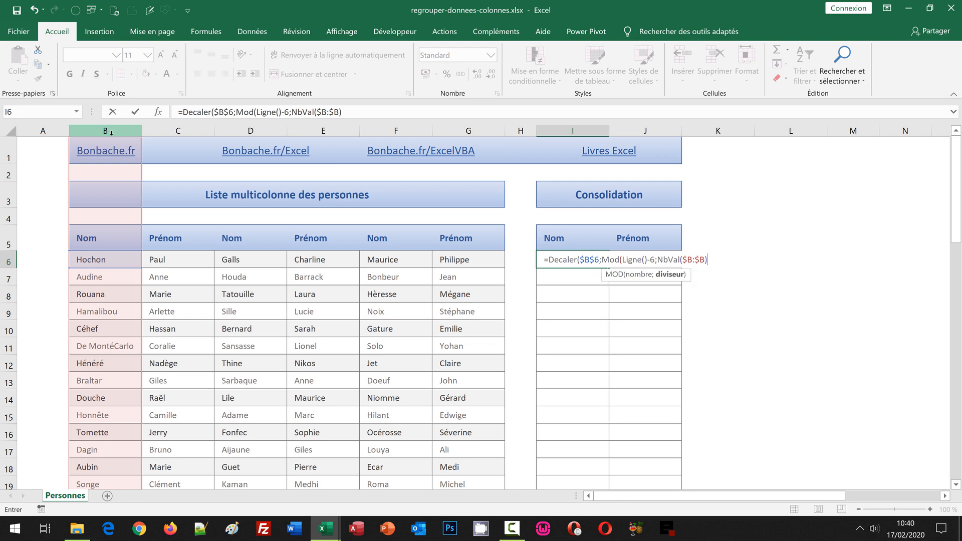
{"action": "type", "text": "-3)"}
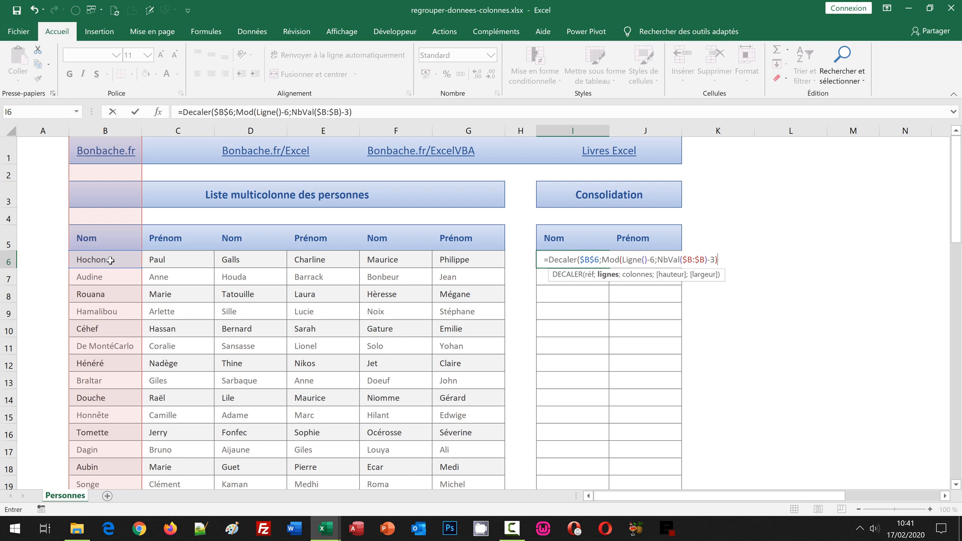
{"action": "type", "text": ";"}
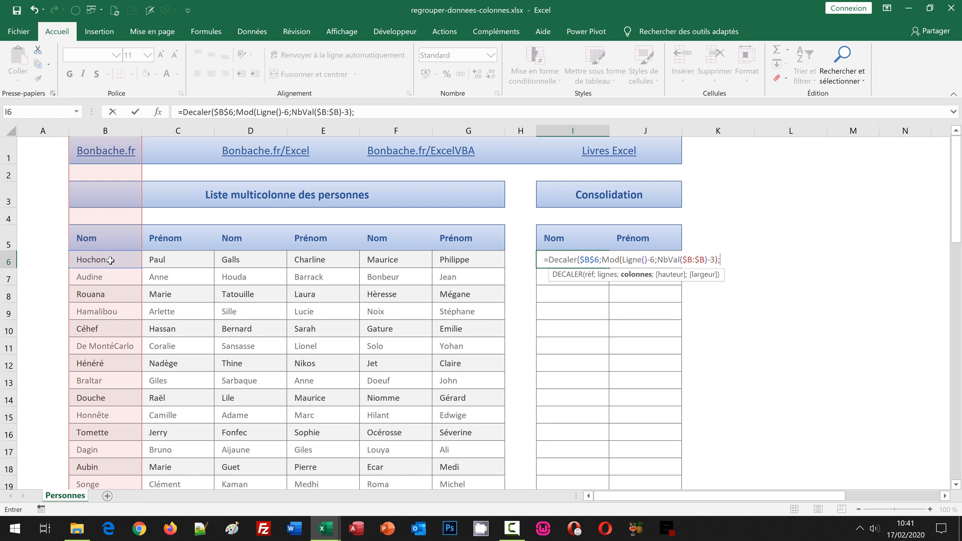
- Begin the columns argument of the DECALER formula with an Ent function that divides (Ligne()-6) by a parenthesised divisor
{"action": "type", "text": "En"}
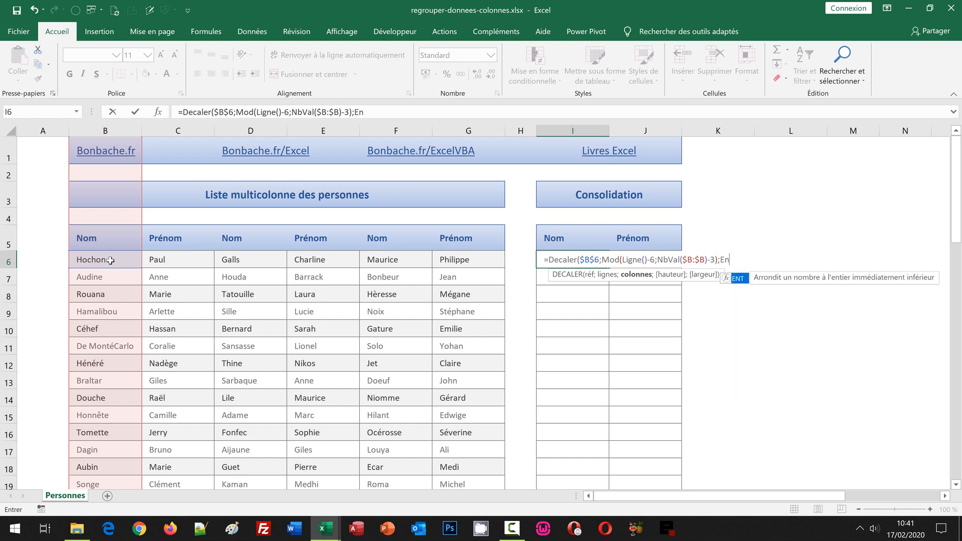
{"action": "type", "text": "t("}
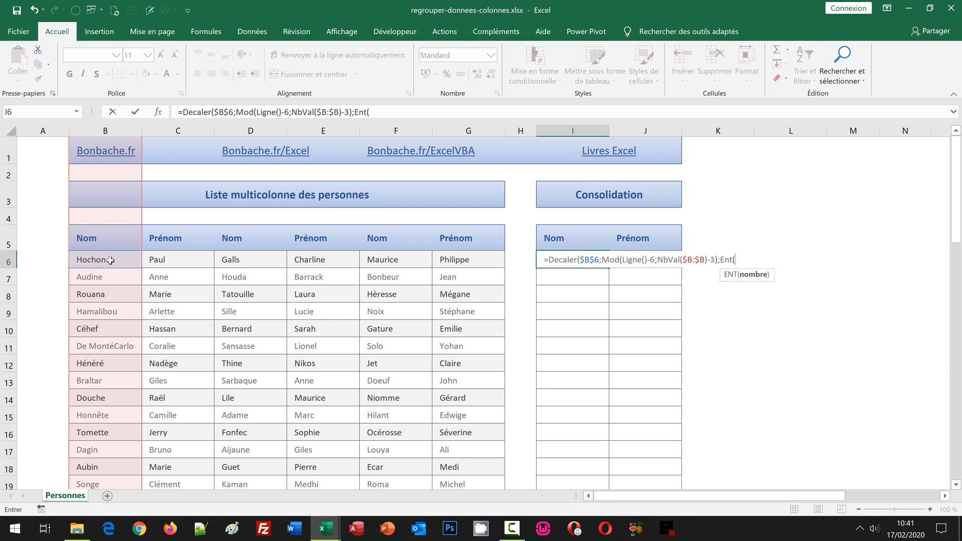
{"action": "type", "text": "(Ligne"}
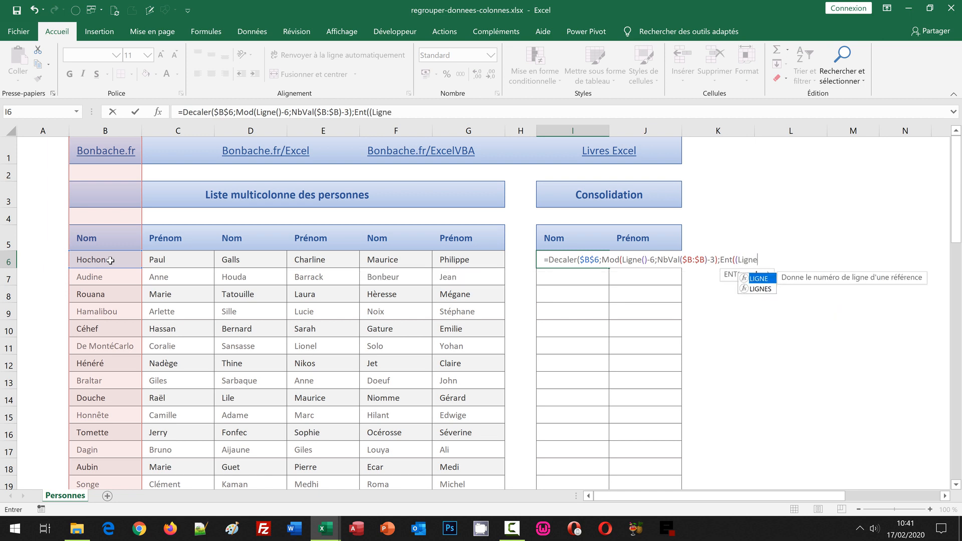
{"action": "type", "text": "()"}
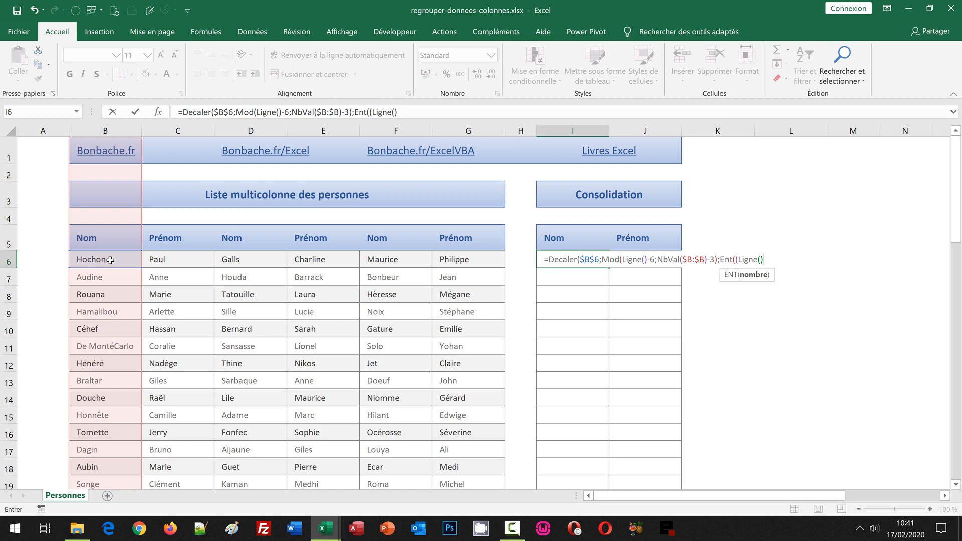
{"action": "type", "text": "-6)/("}
- Complete the Ent function with the divisor NbVal($B:$B)-3, using absolute references for column B
{"action": "type", "text": "NbVal("}
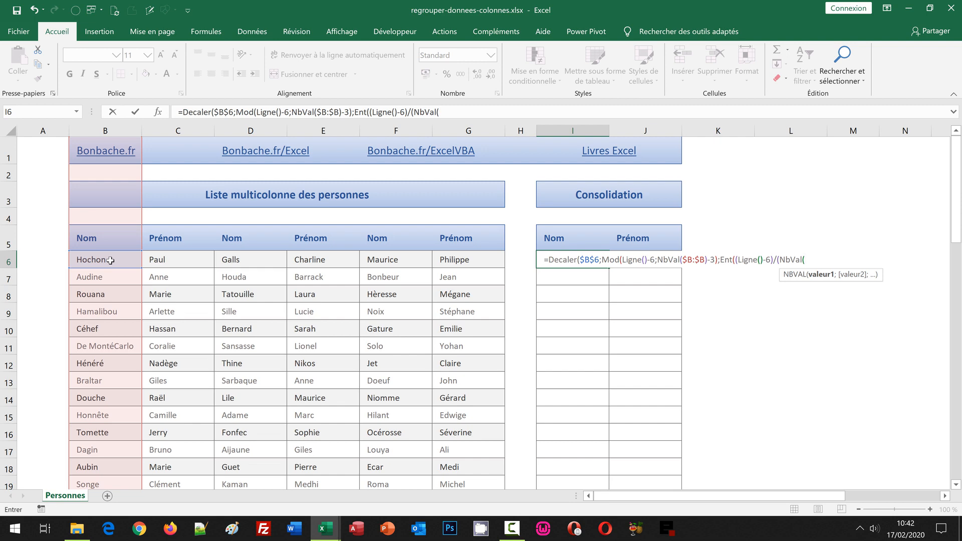
{"action": "type", "text": "B:B"}
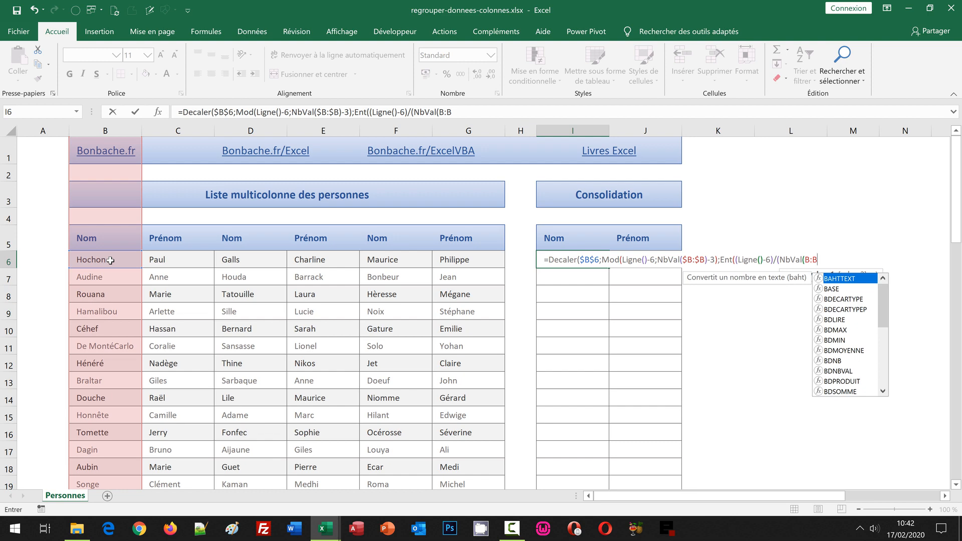
{"action": "key", "text": "F4"}
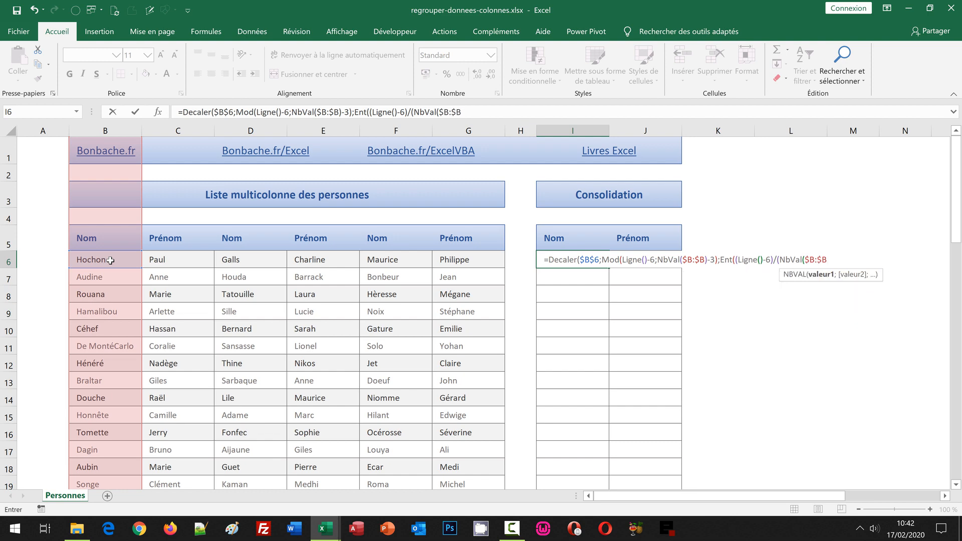
{"action": "type", "text": ")"}
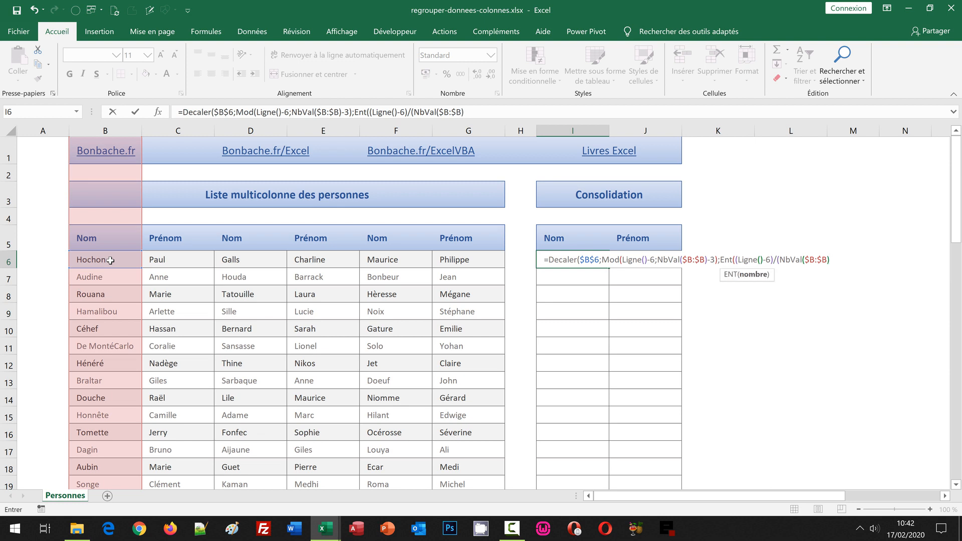
{"action": "type", "text": "-3))"}
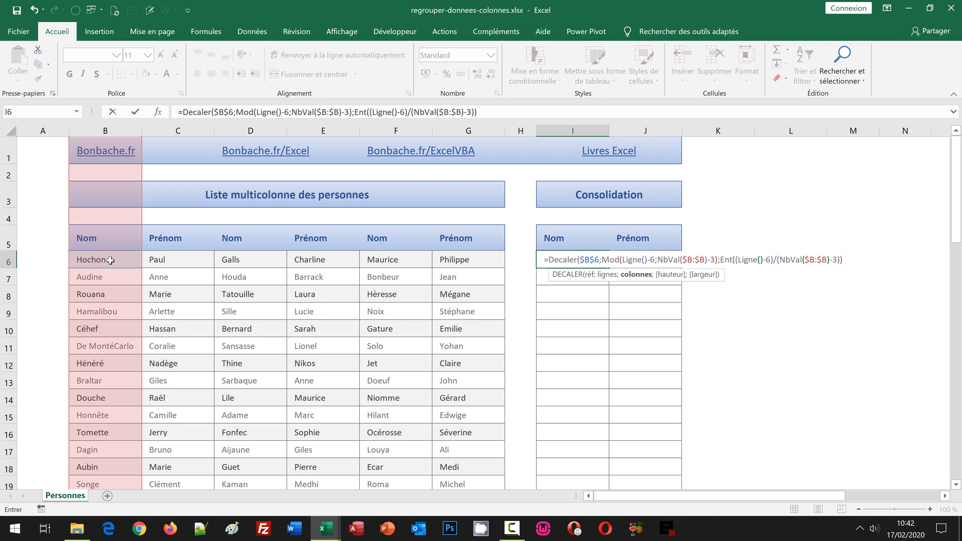
- Multiply the Ent result by 2, close the DECALER function and validate the formula, keeping cell I6 selected
{"action": "type", "text": "*!"}
{"action": "key", "text": "BackSpace"}
{"action": "type", "text": "2"}
{"action": "type", "text": ")"}
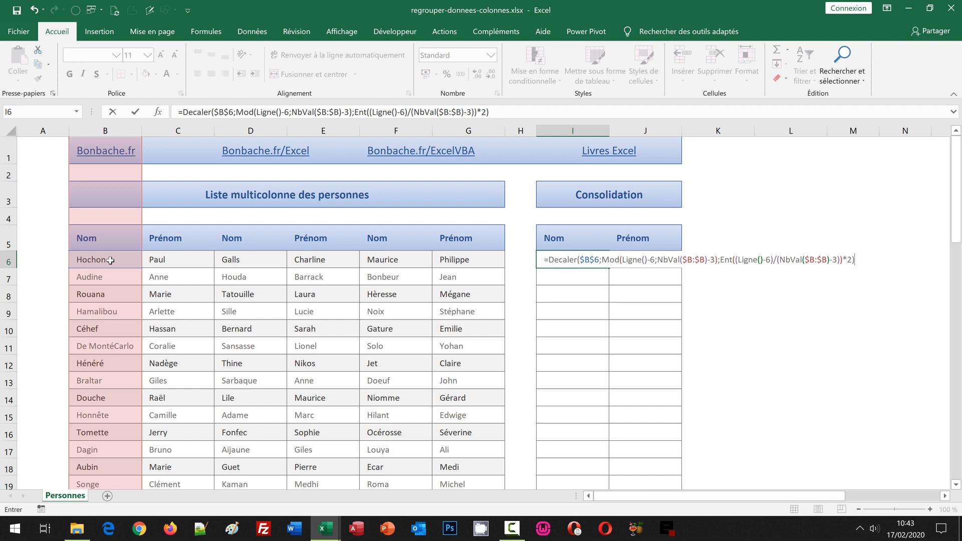
{"action": "key", "text": "ctrl+Return"}
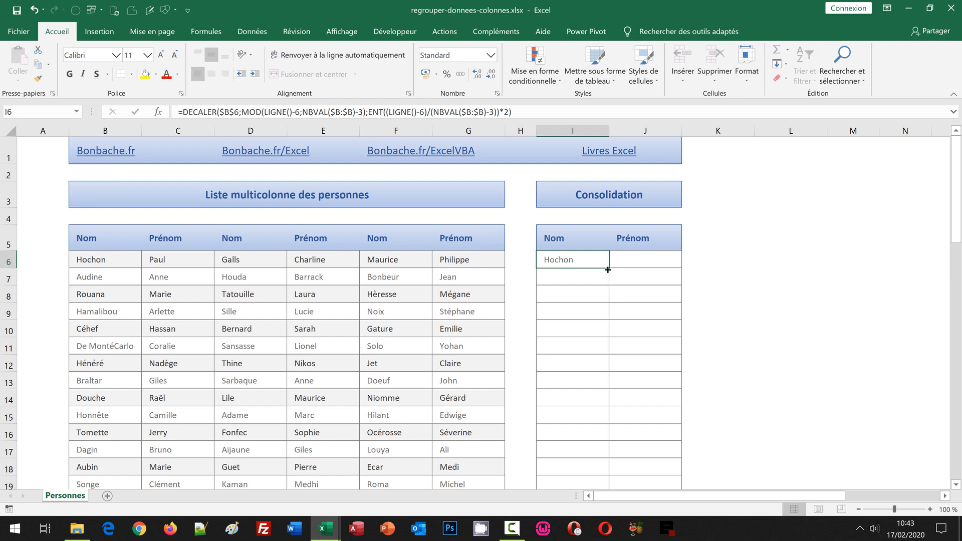
- Fill the I6 formula down the Nom column of the Consolidation table to row 64
{"action": "left_click_drag", "start_coordinate": [608, 269], "coordinate": [584, 473]}
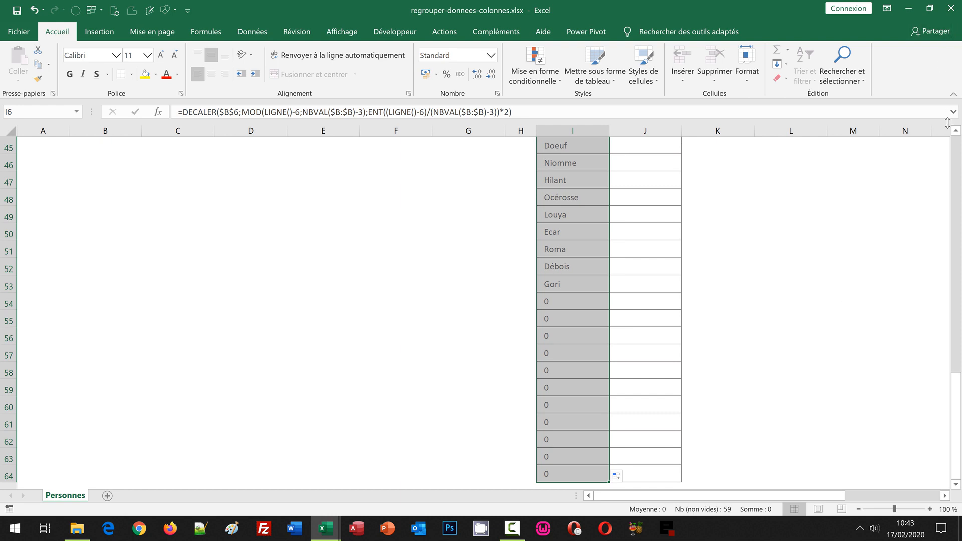
{"action": "scroll", "coordinate": [957, 145], "scroll_direction": "up", "scroll_amount": 13}
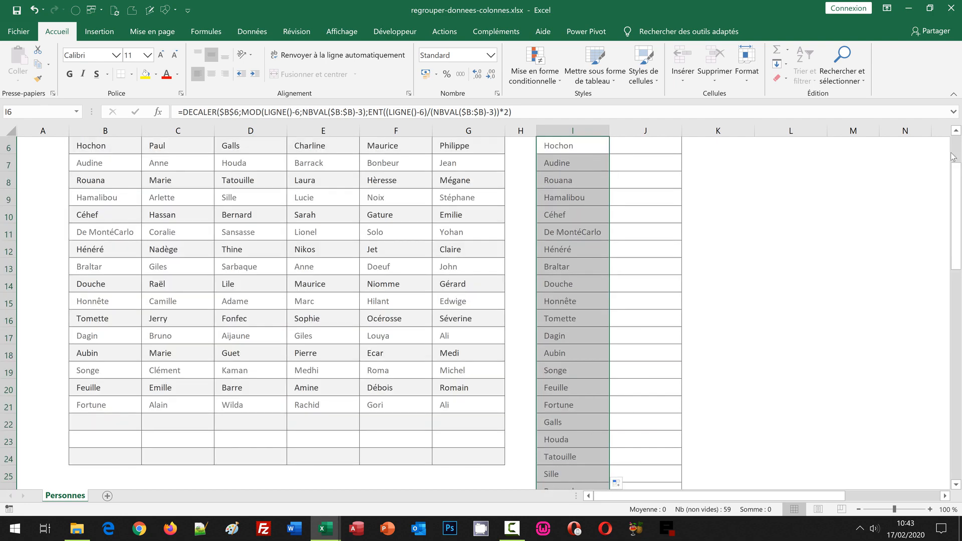
{"action": "scroll", "coordinate": [960, 149], "scroll_direction": "up", "scroll_amount": 2}
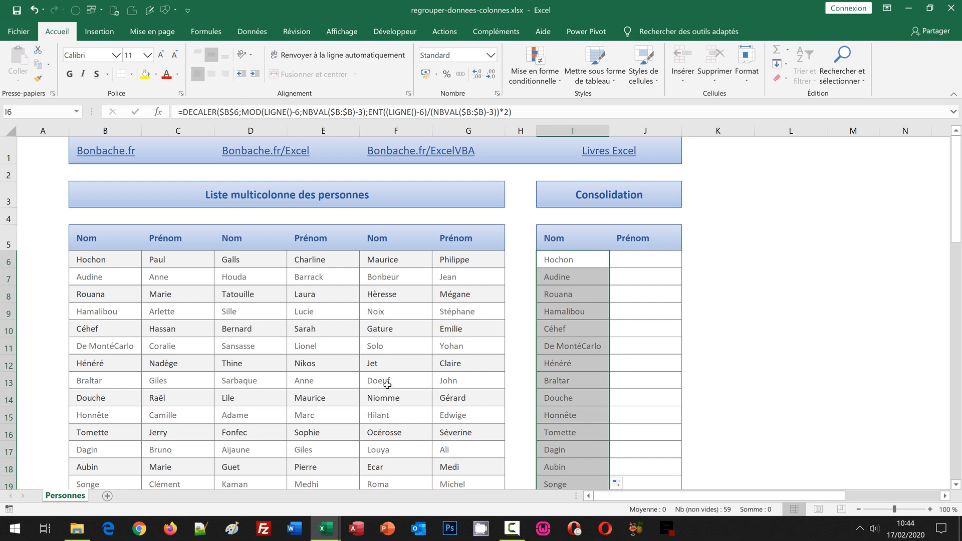
- Add a new row beneath the last person in the first pair of source columns, entering test in both B22 and C22
{"action": "scroll", "coordinate": [226, 359], "scroll_direction": "down", "scroll_amount": 2}
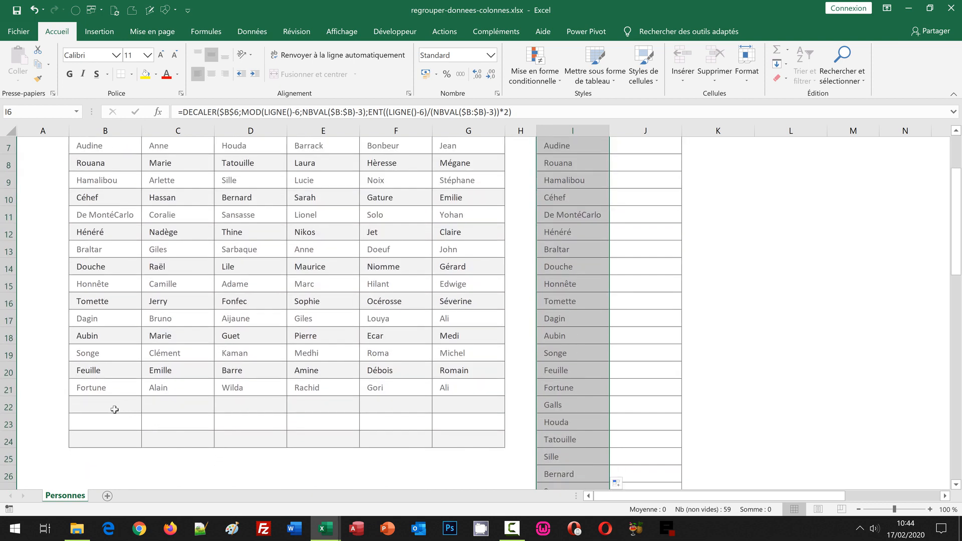
{"action": "left_click", "coordinate": [98, 394]}
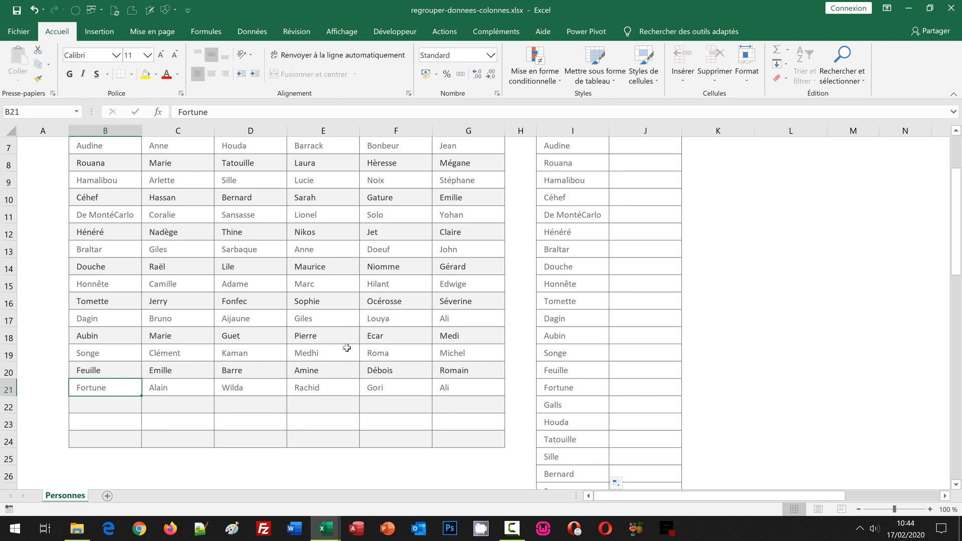
{"action": "scroll", "coordinate": [347, 348], "scroll_direction": "up", "scroll_amount": 2}
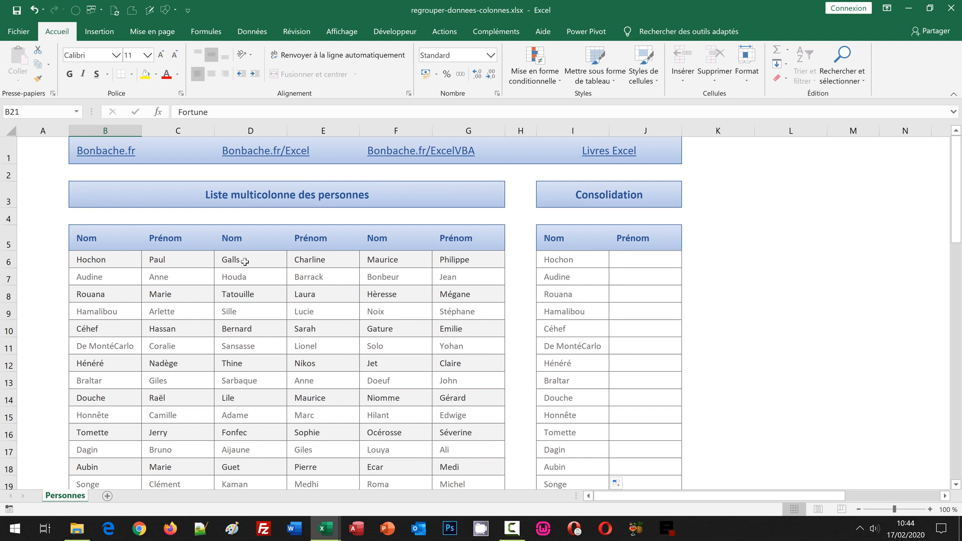
{"action": "scroll", "coordinate": [257, 321], "scroll_direction": "down", "scroll_amount": 2}
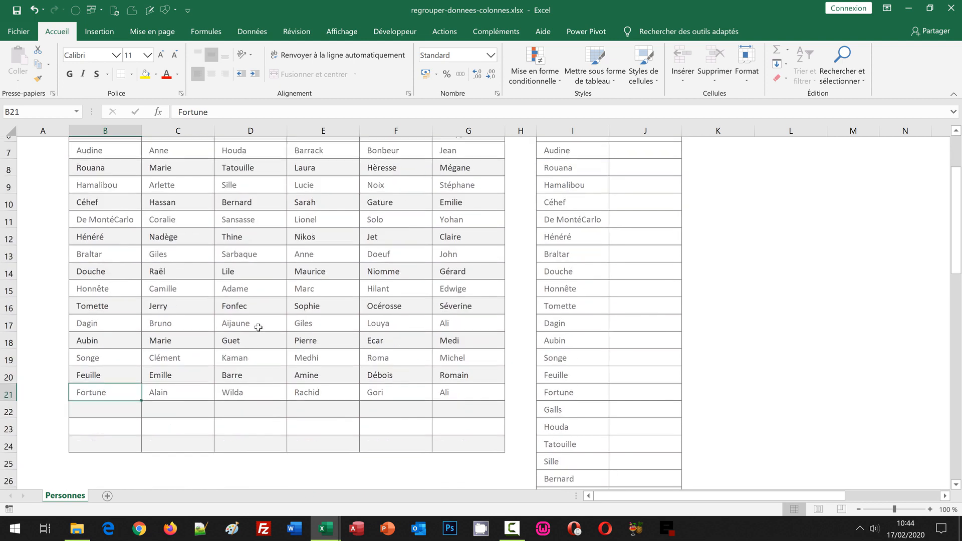
{"action": "left_click", "coordinate": [99, 407]}
{"action": "type", "text": "test"}
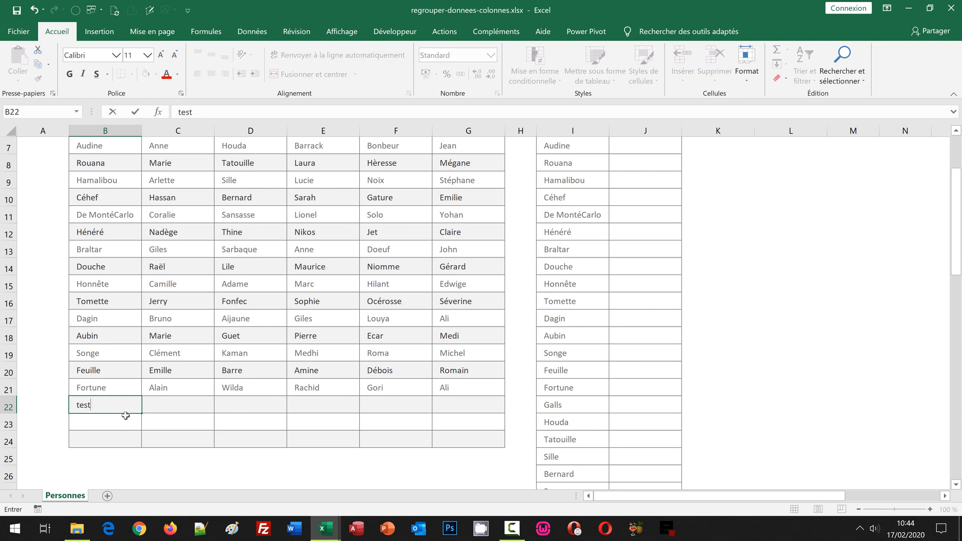
{"action": "key", "text": "Tab"}
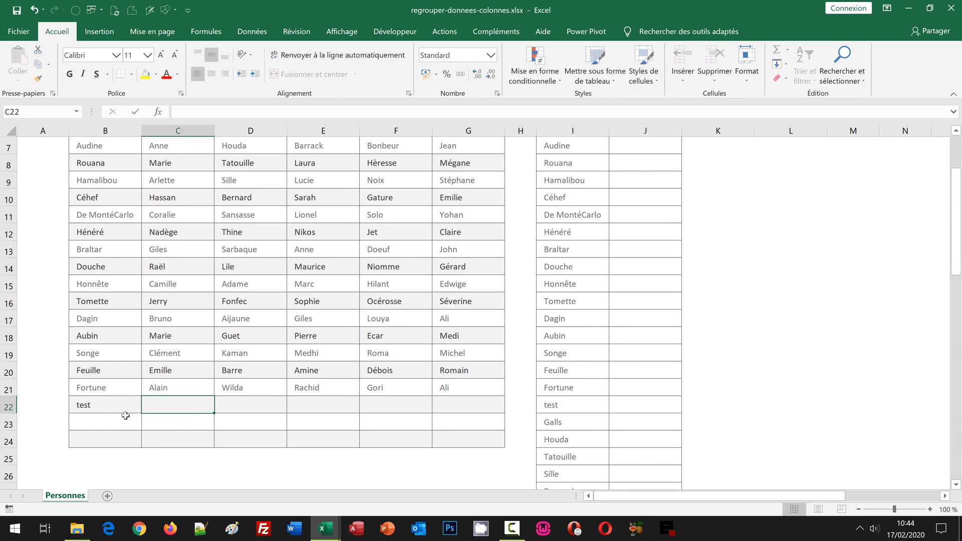
{"action": "type", "text": "test"}
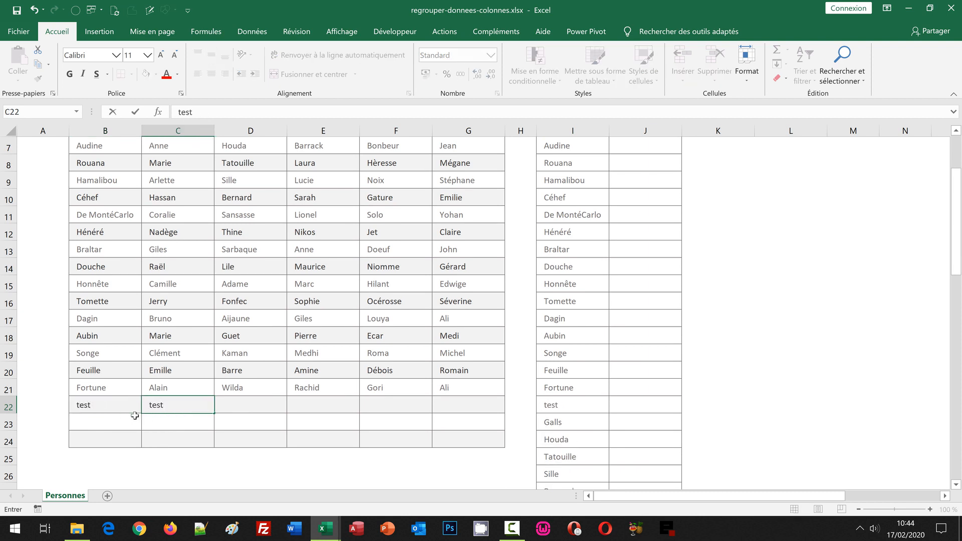
{"action": "key", "text": "Tab"}
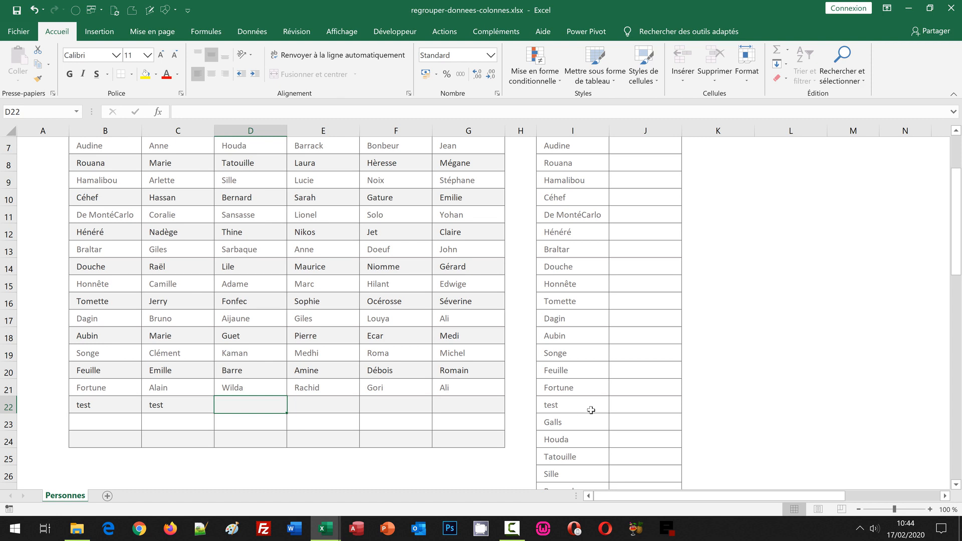
- Copy the full text of the DECALER formula from cell I6 without altering it
{"action": "scroll", "coordinate": [591, 411], "scroll_direction": "up", "scroll_amount": 2}
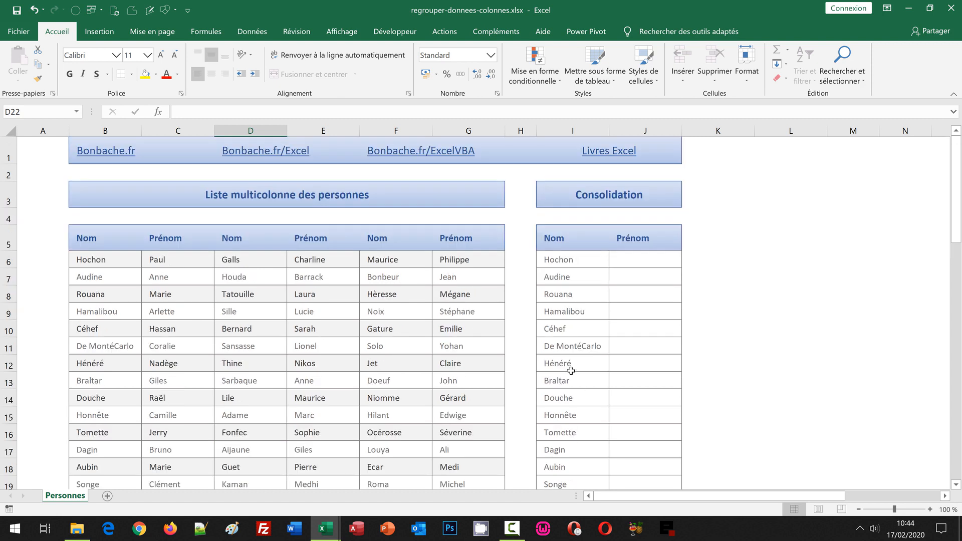
{"action": "left_click", "coordinate": [563, 259]}
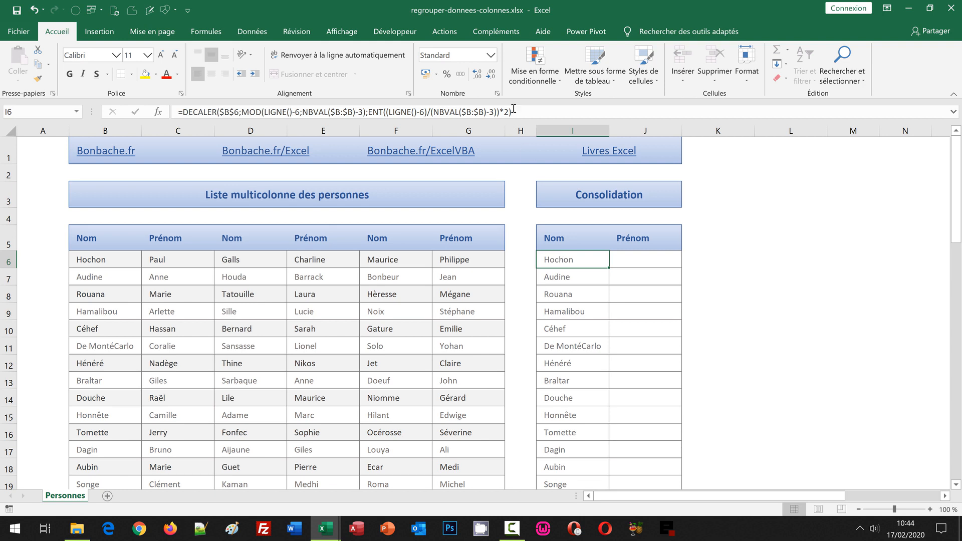
{"action": "left_click_drag", "start_coordinate": [512, 112], "coordinate": [163, 114]}
{"action": "key", "text": "ctrl+c"}
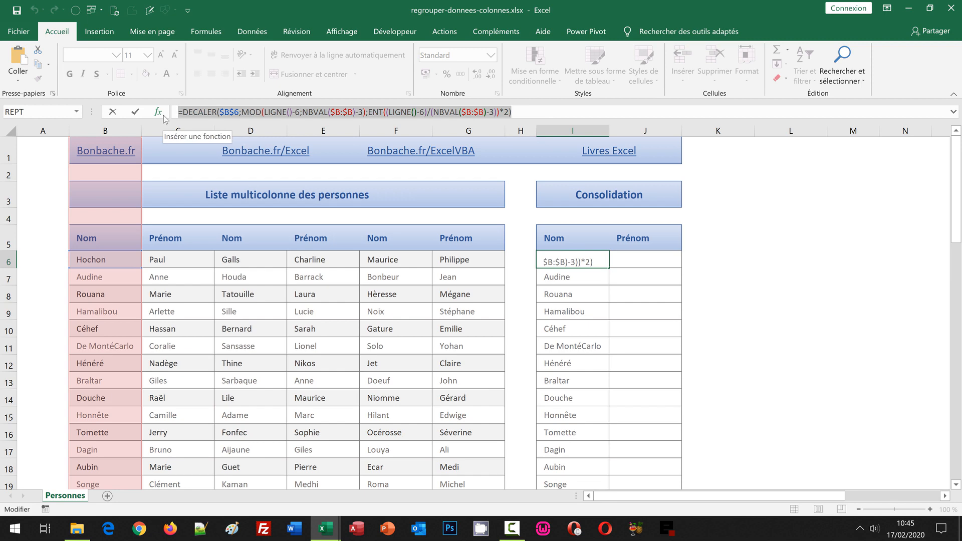
{"action": "key", "text": "Return"}
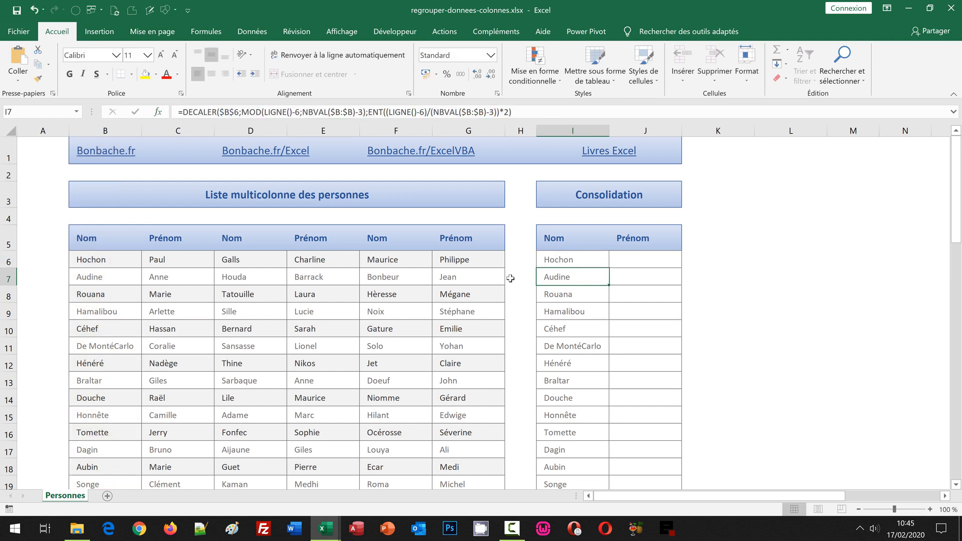
- Paste the copied formula into J6, change its starting reference to $C$6 and validate it with the cell kept selected
{"action": "left_click", "coordinate": [630, 261]}
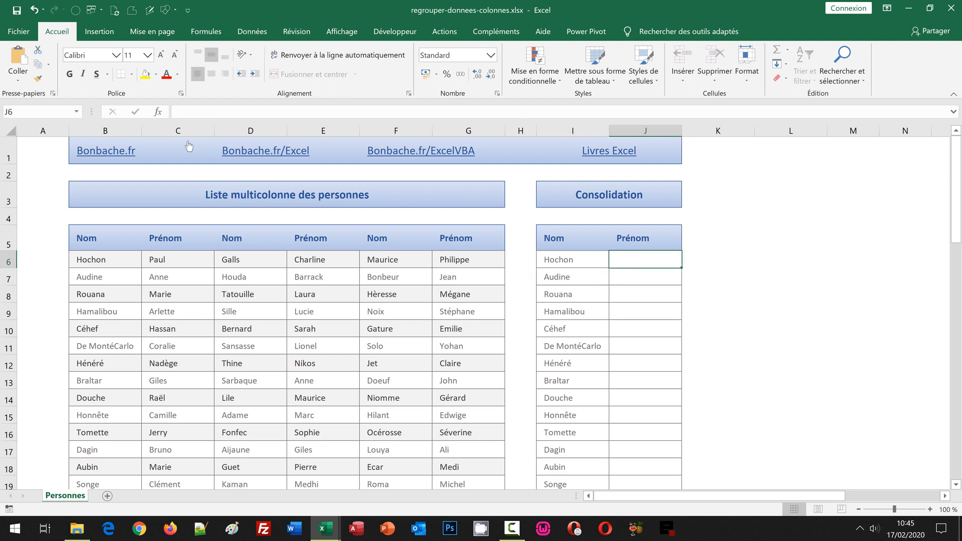
{"action": "left_click", "coordinate": [185, 111]}
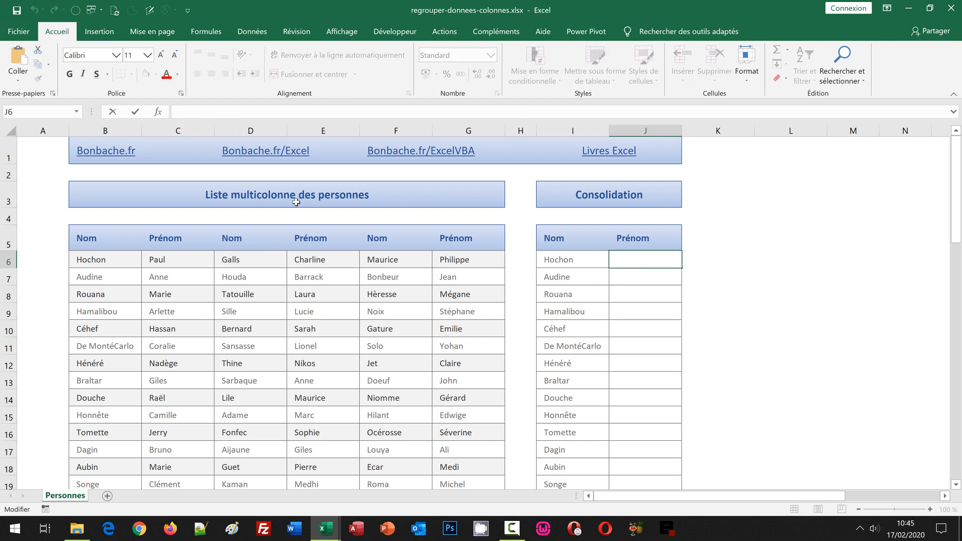
{"action": "key", "text": "ctrl+v"}
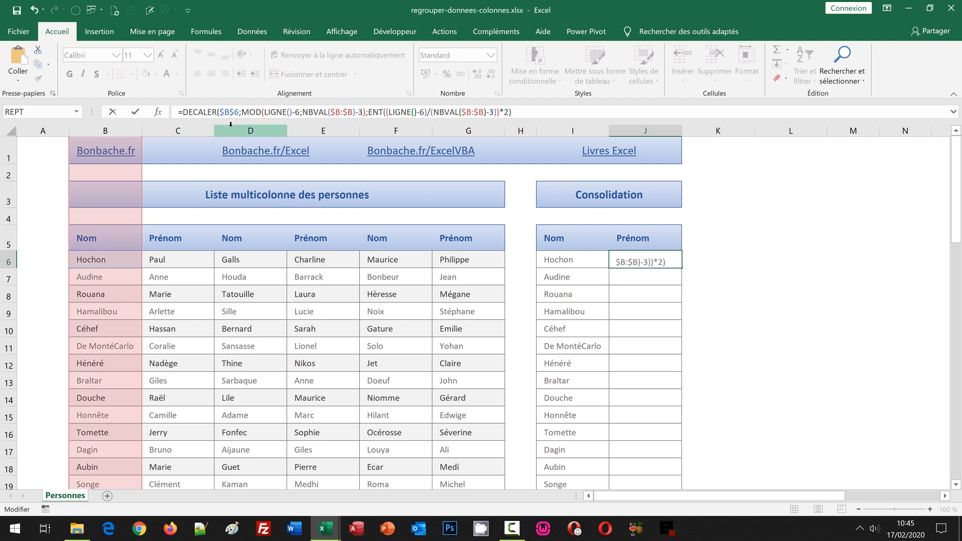
{"action": "left_click", "coordinate": [225, 112]}
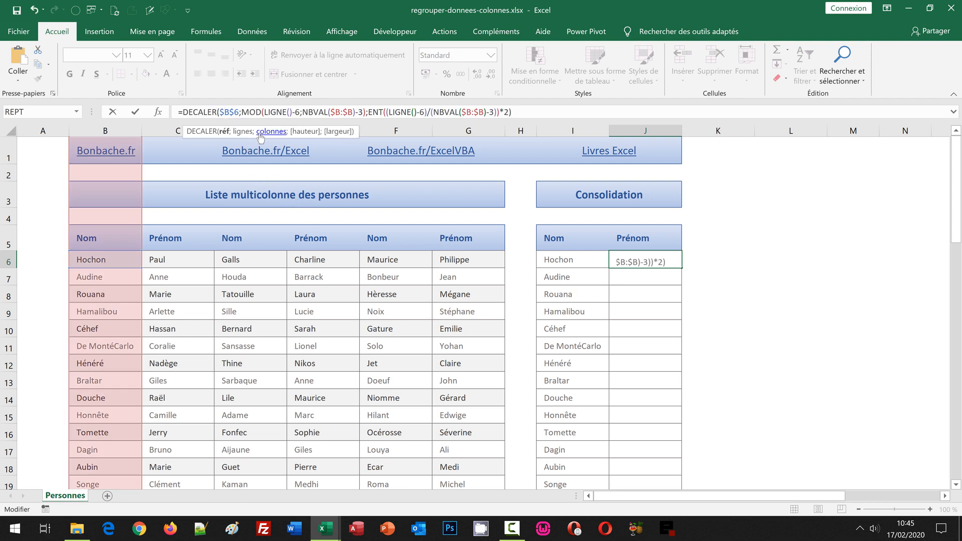
{"action": "key", "text": "Delete"}
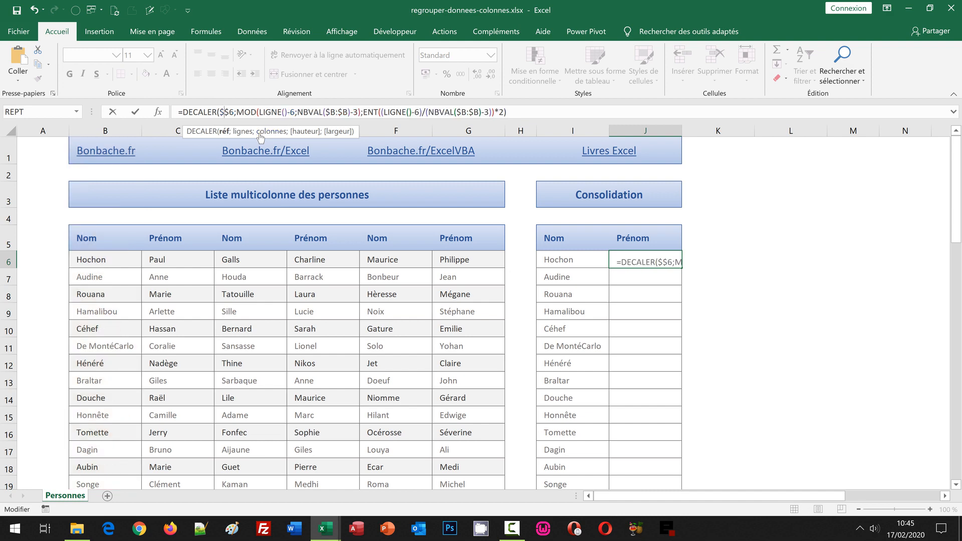
{"action": "type", "text": "C"}
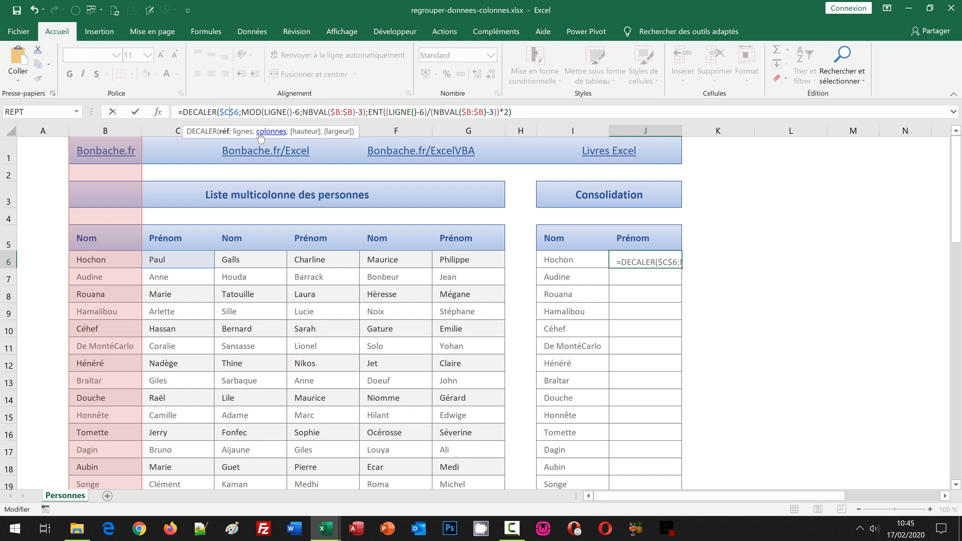
{"action": "key", "text": "ctrl+Return"}
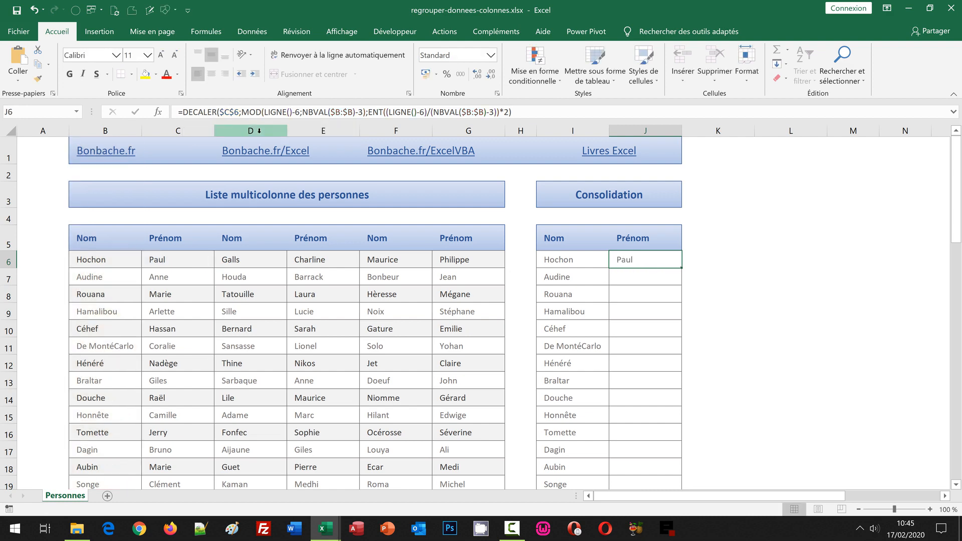
- Fill the J6 formula down the Prénom column and check the test entries in row 22 of the Consolidation table
{"action": "double_click", "coordinate": [682, 268]}
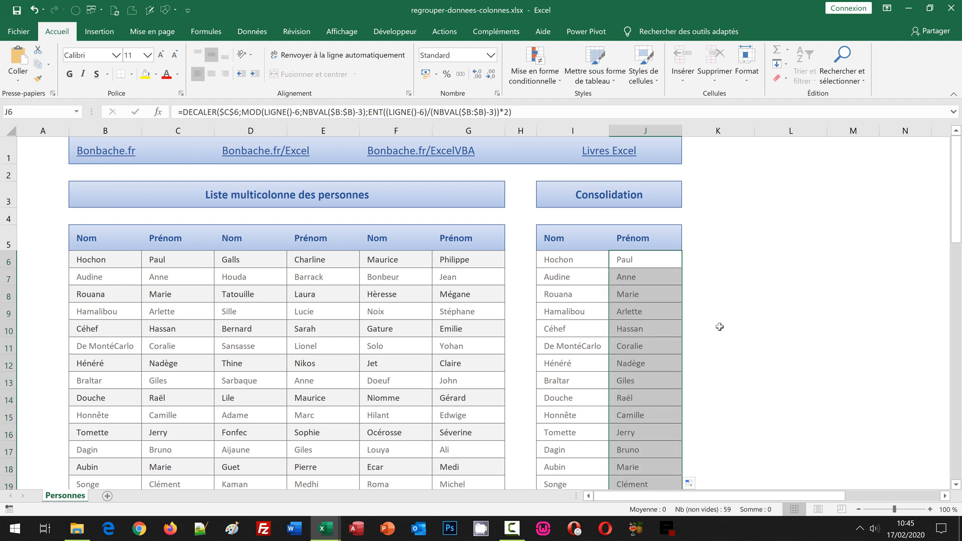
{"action": "scroll", "coordinate": [720, 327], "scroll_direction": "down", "scroll_amount": 3}
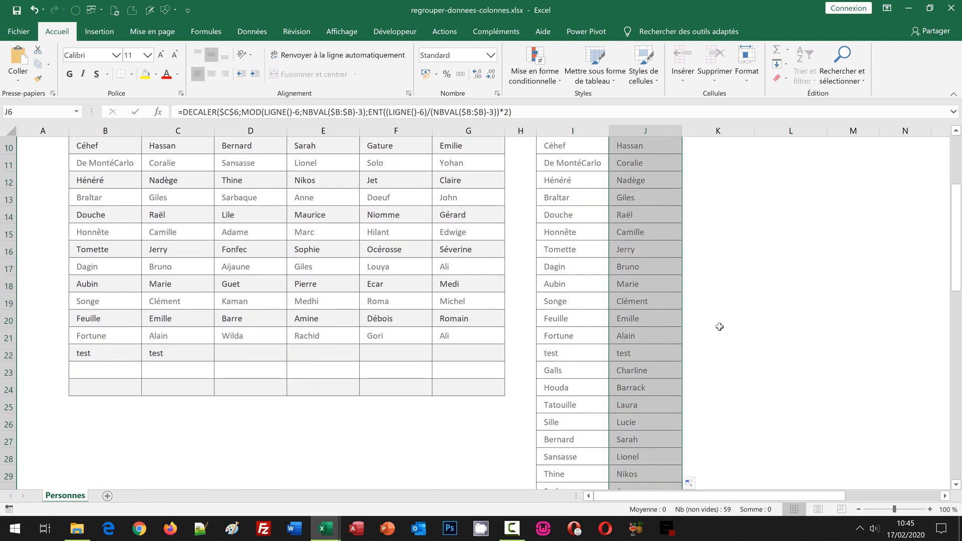
{"action": "left_click", "coordinate": [552, 353]}
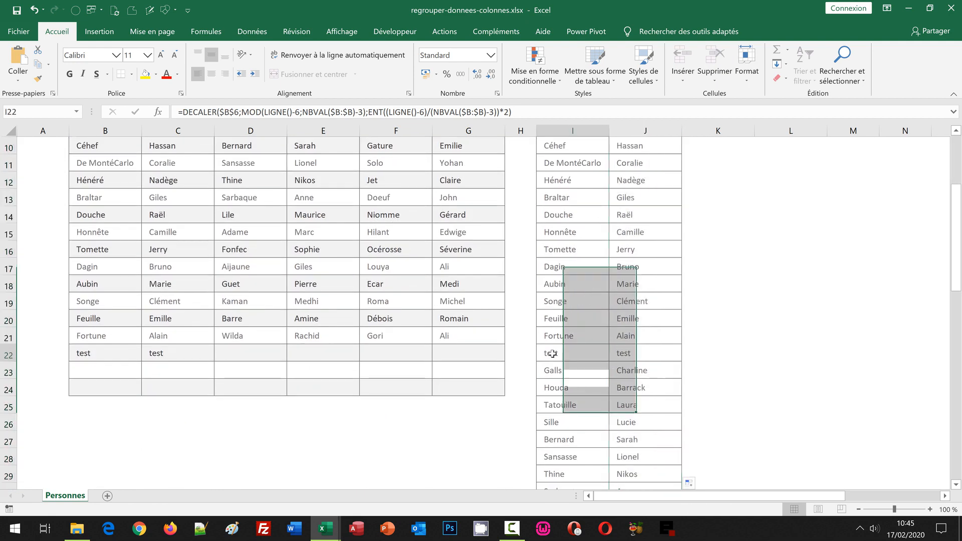
{"action": "left_click", "coordinate": [639, 354]}
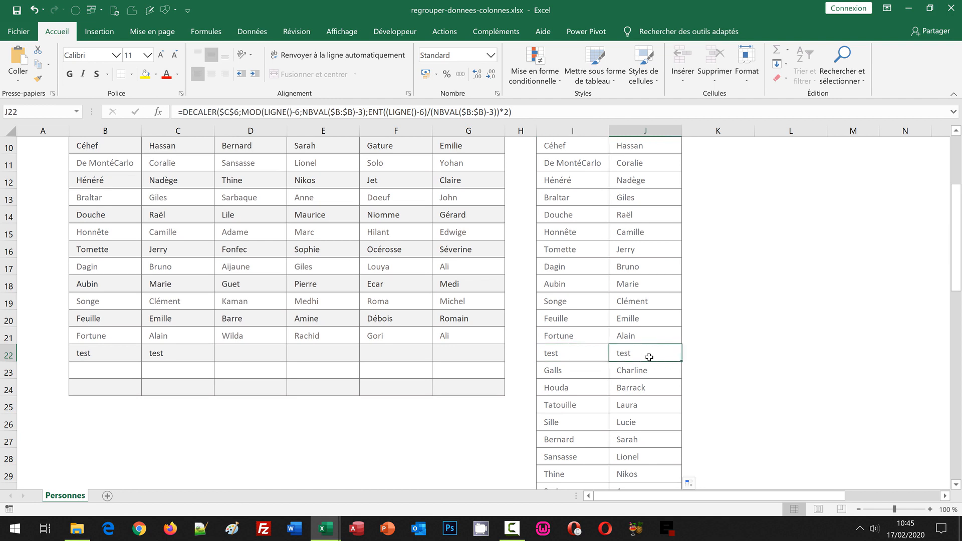